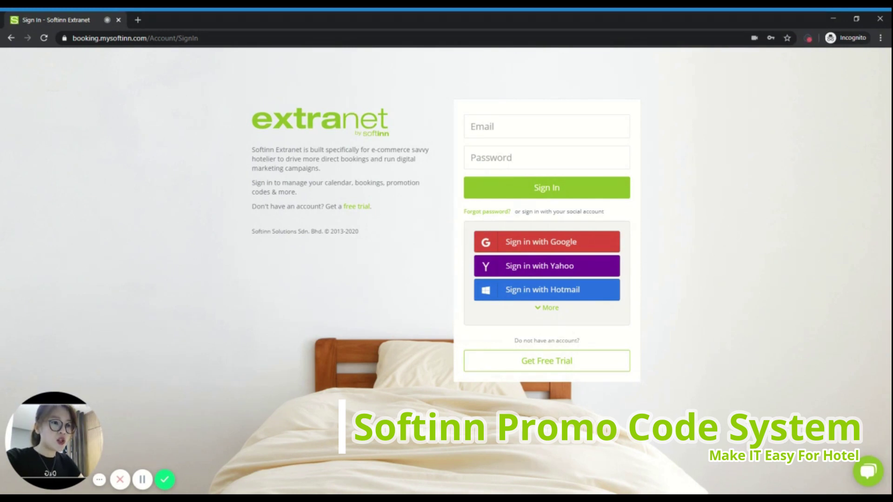
Step: Sign in to the hotel account with its email address and password
left_click(547, 126)
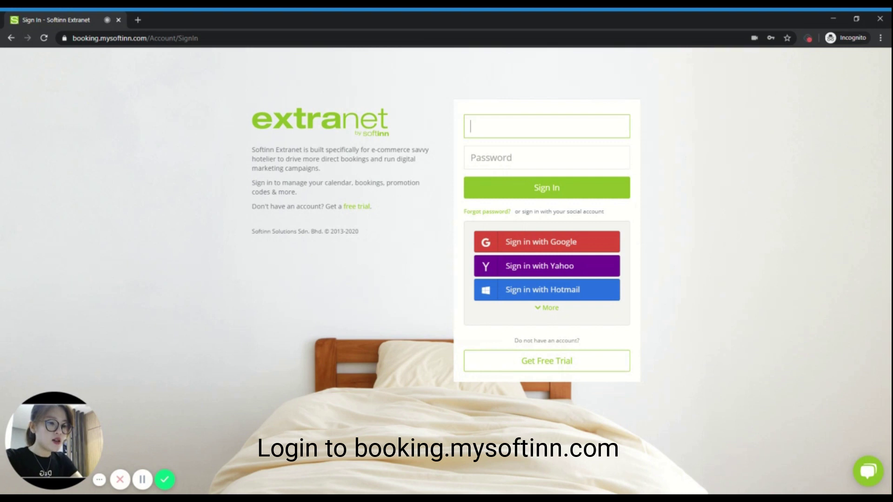
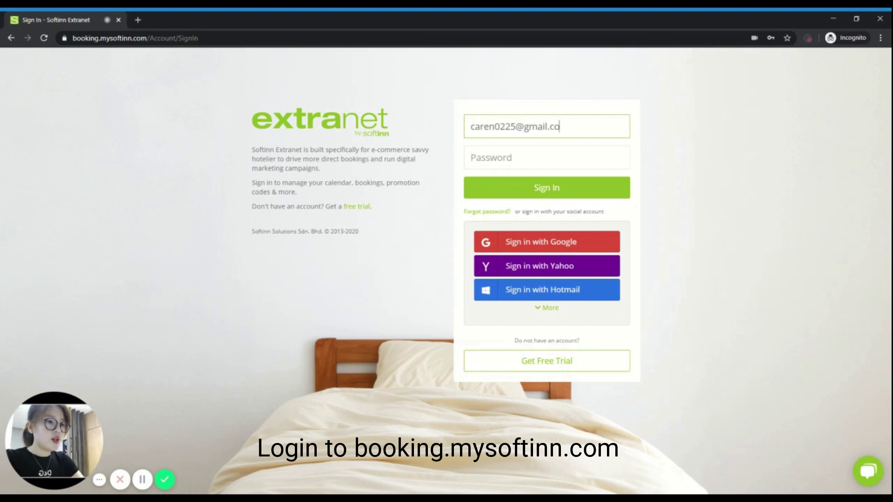
key("Tab")
type("••••••••••••••")
key("Return")
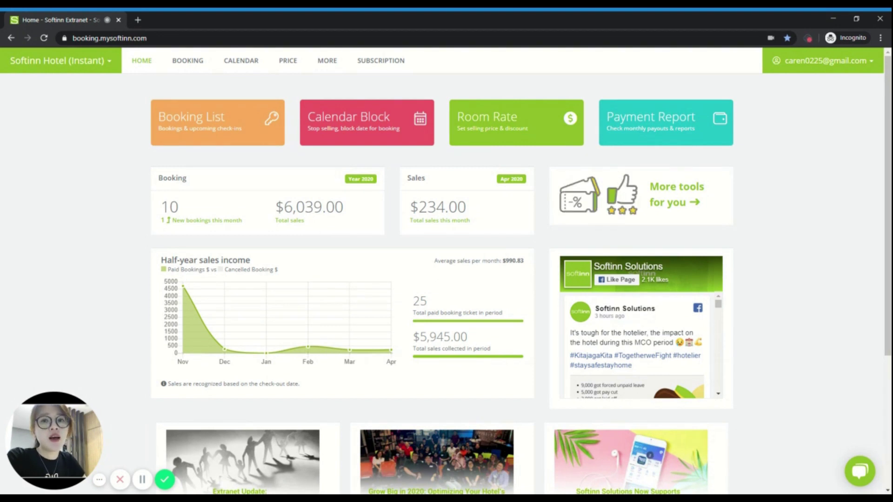
Step: Explore the Price page's promotions and guided setup, choosing the promo-code option
left_click(292, 64)
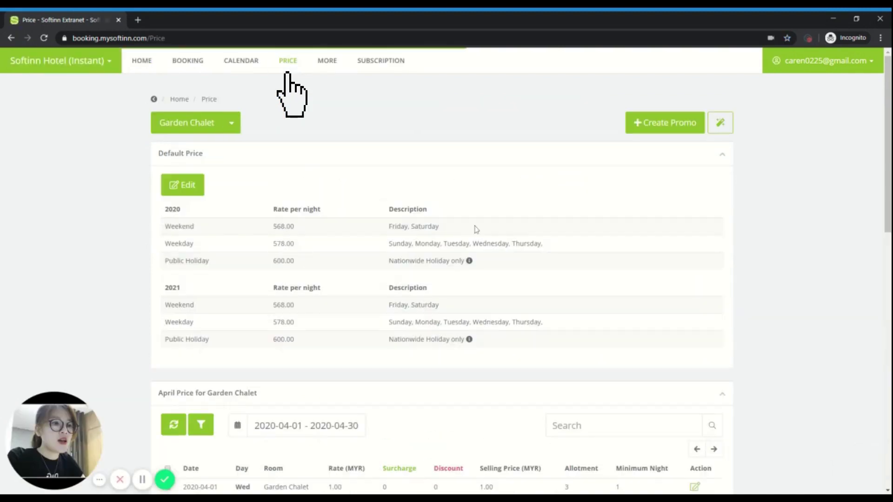
left_click(671, 126)
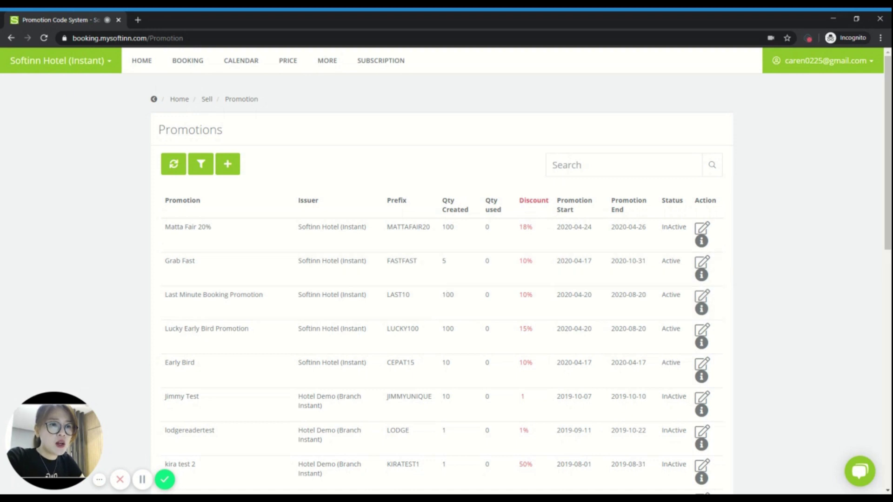
left_click(285, 62)
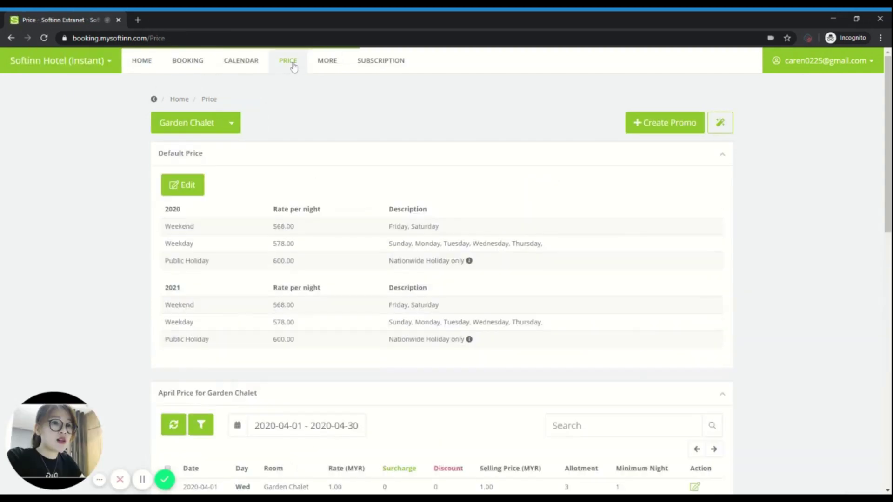
left_click(729, 129)
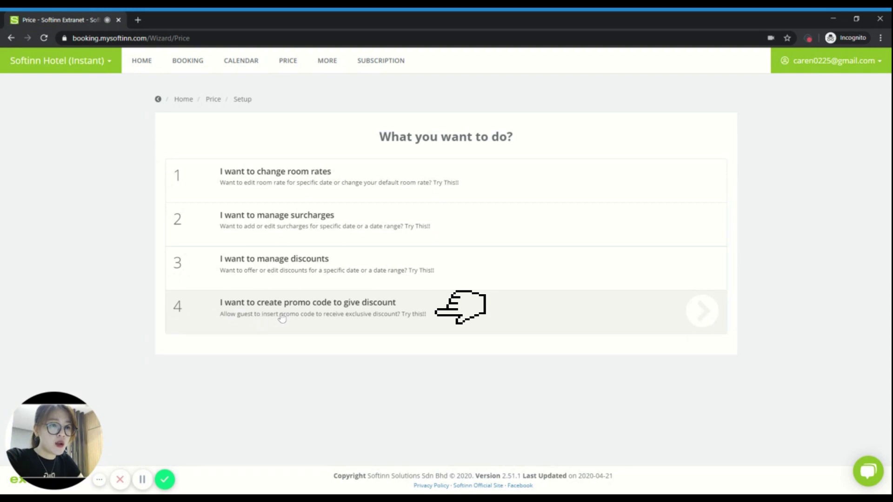
left_click(330, 313)
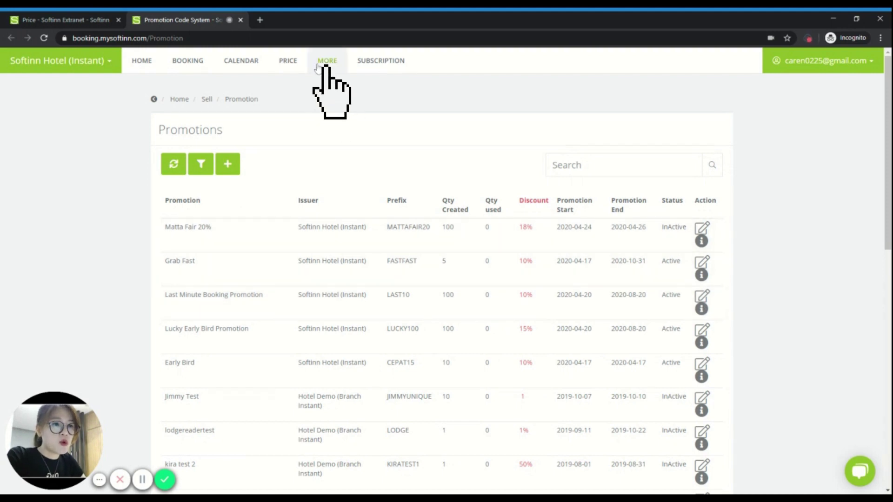
Step: Open the Marketplace and browse its Free Tools
left_click(328, 61)
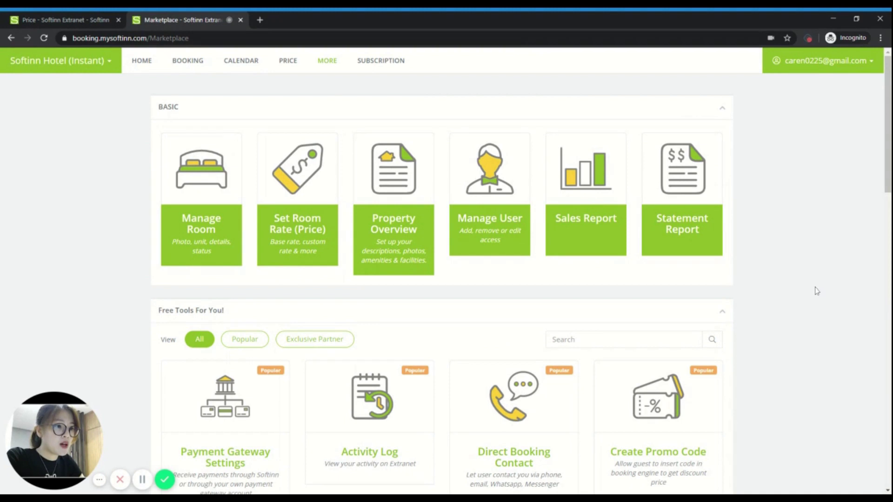
scroll(813, 289, "down", 5)
scroll(805, 279, "up", 1)
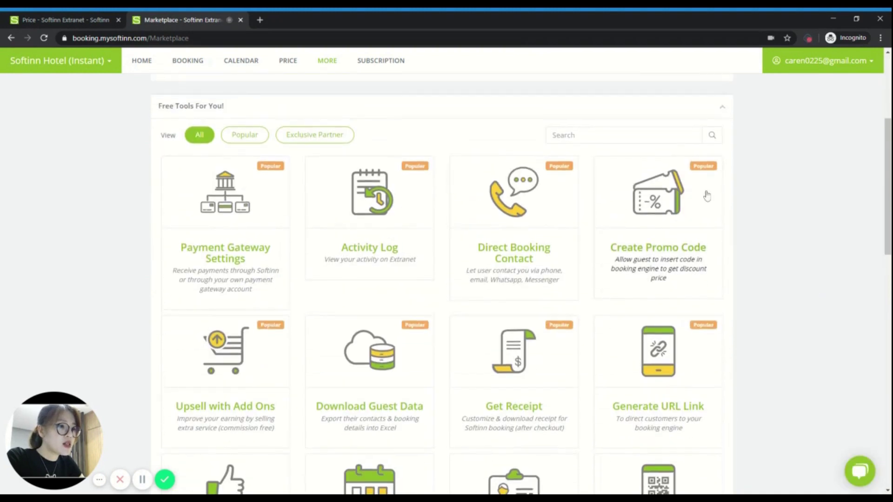
Step: Open the Create Promo Code tool from the Marketplace to reach the Promotions list
left_click(676, 255)
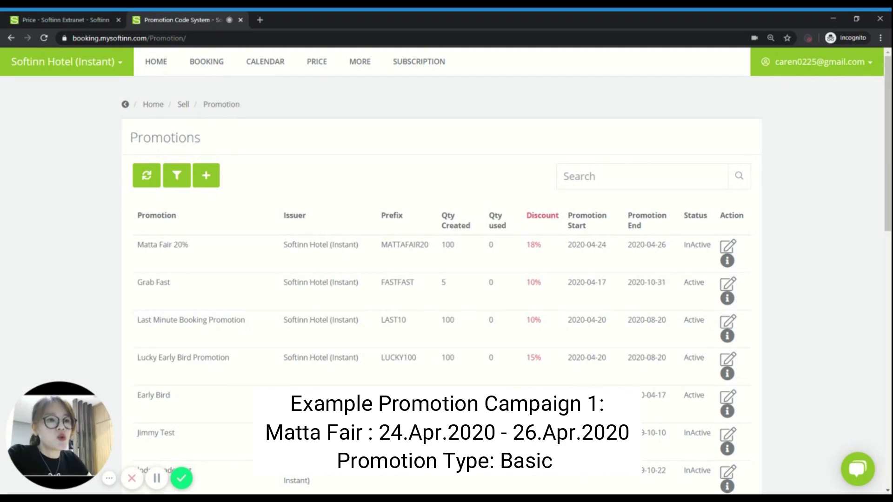
Step: Add an Active promotion named 'Matta Fair 10%' with the same description
left_click(209, 183)
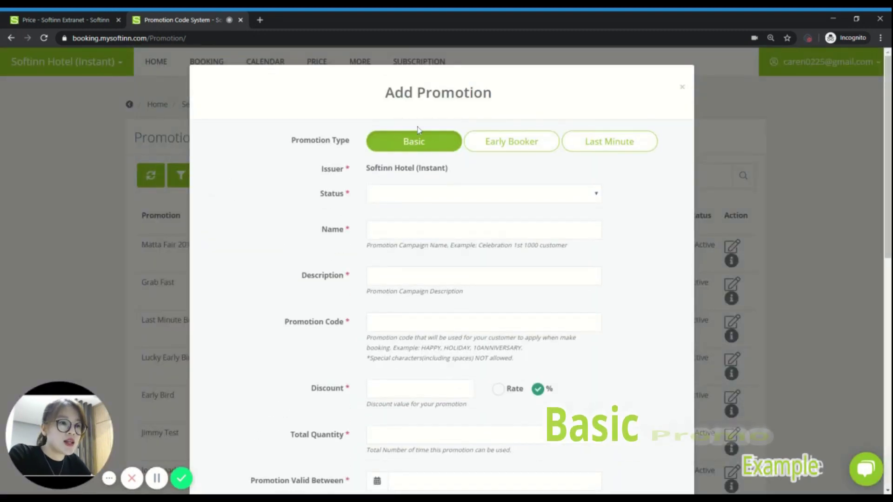
left_click(407, 207)
left_click(409, 229)
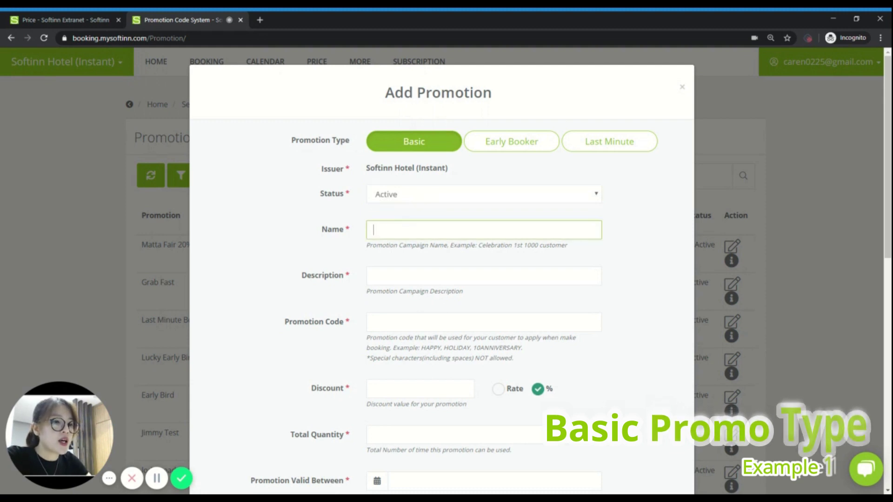
type("Matta F")
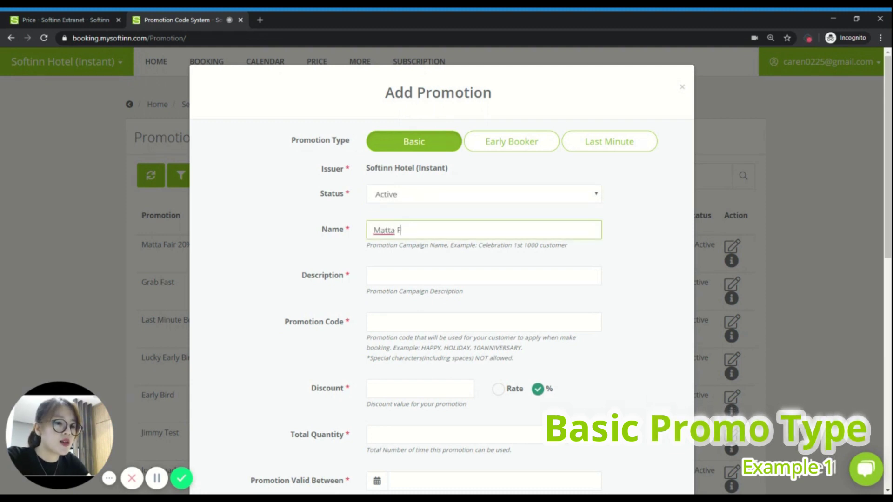
type("air 10")
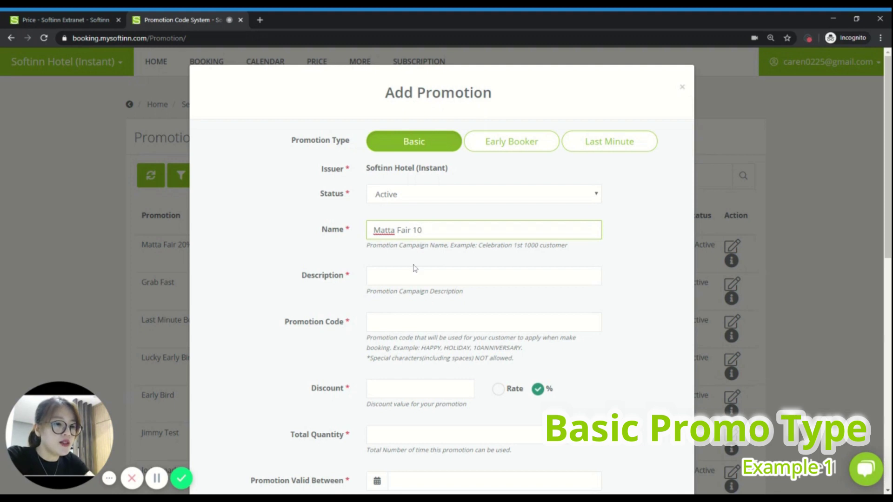
type("%")
key("ctrl+a")
key("ctrl+c")
key("Tab")
key("ctrl+v")
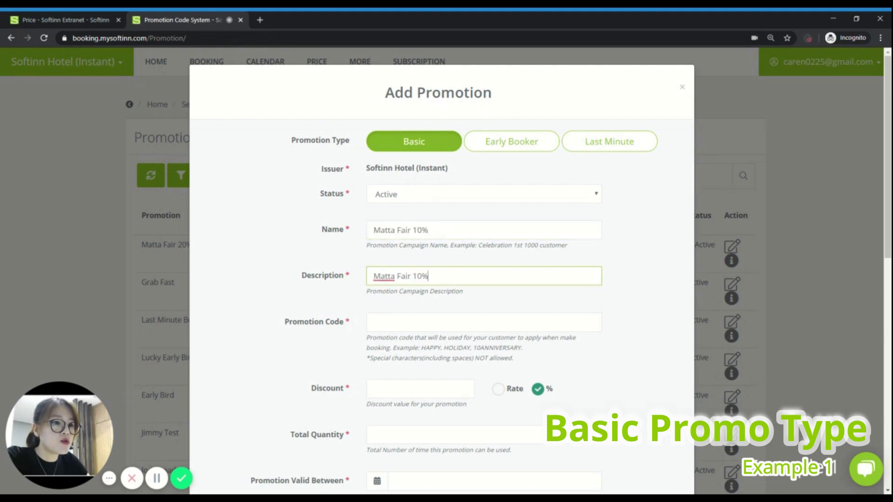
Step: Enter MATTAFAIR10 as the promotion code
key("Tab")
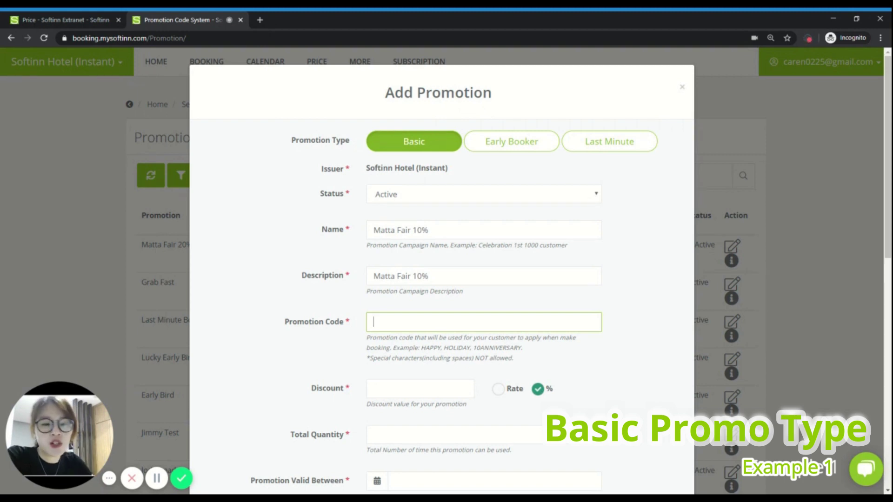
type("MATTAF")
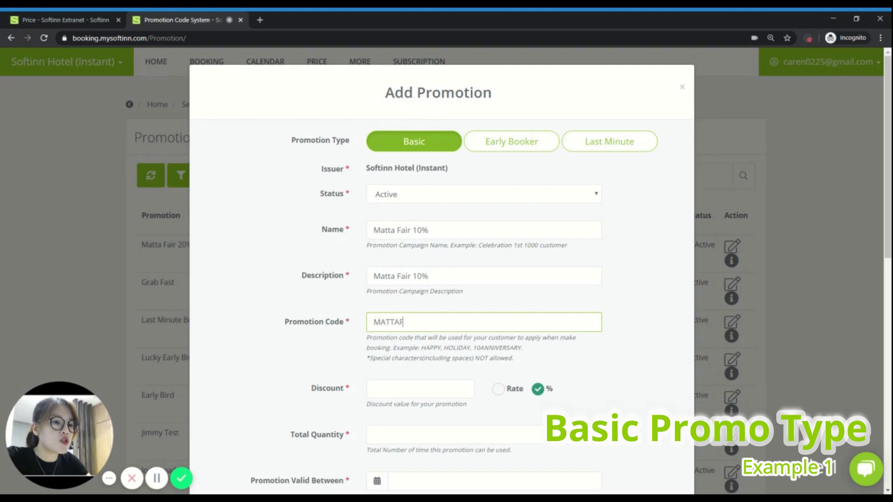
key("BackSpace")
type("FAIR10")
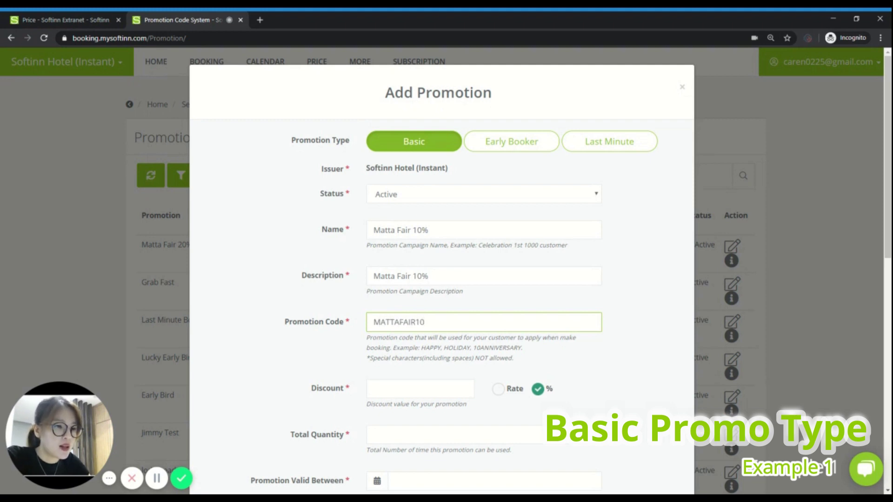
scroll(384, 319, "down", 2)
Step: Set the discount to 10 and the total quantity to 100
left_click(463, 286)
type("10")
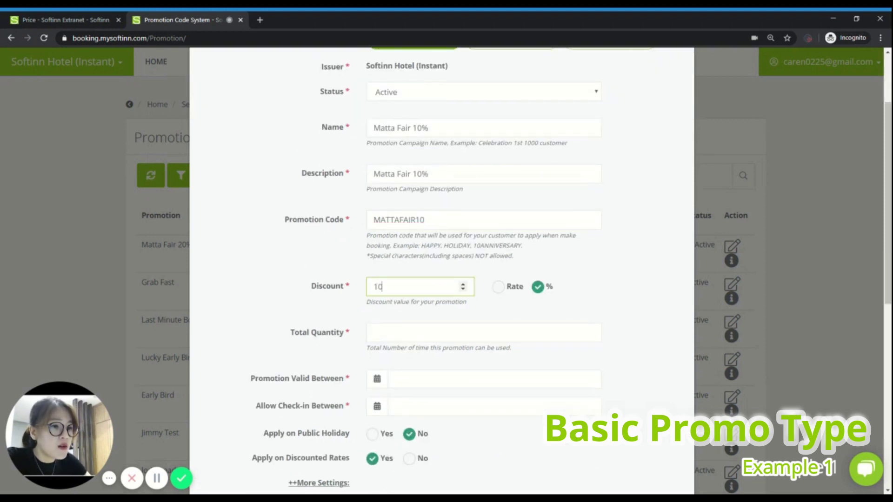
left_click(589, 332)
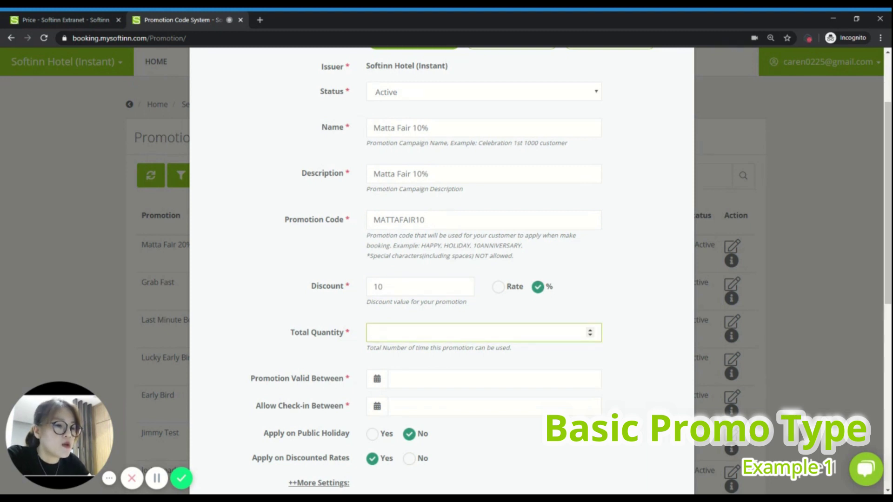
type("100")
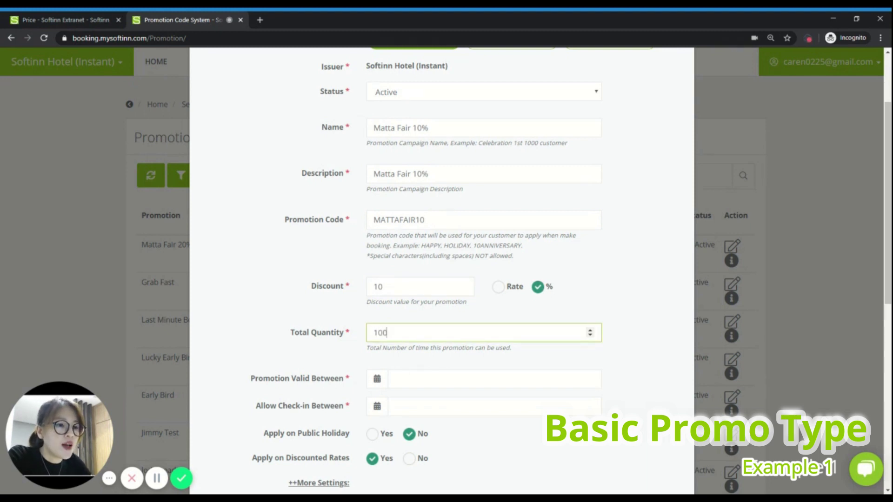
Step: Make the promotion valid from 24 to 26 April 2020
left_click(494, 379)
scroll(494, 378, "down", 1)
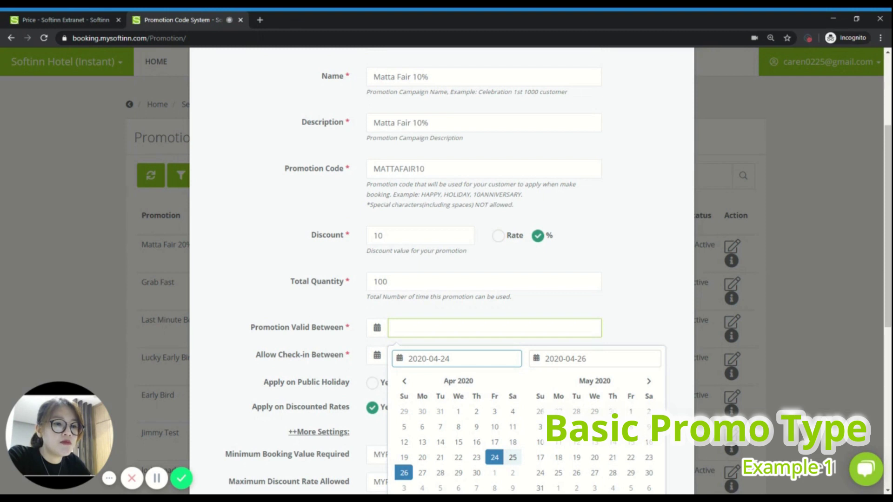
scroll(494, 379, "down", 1)
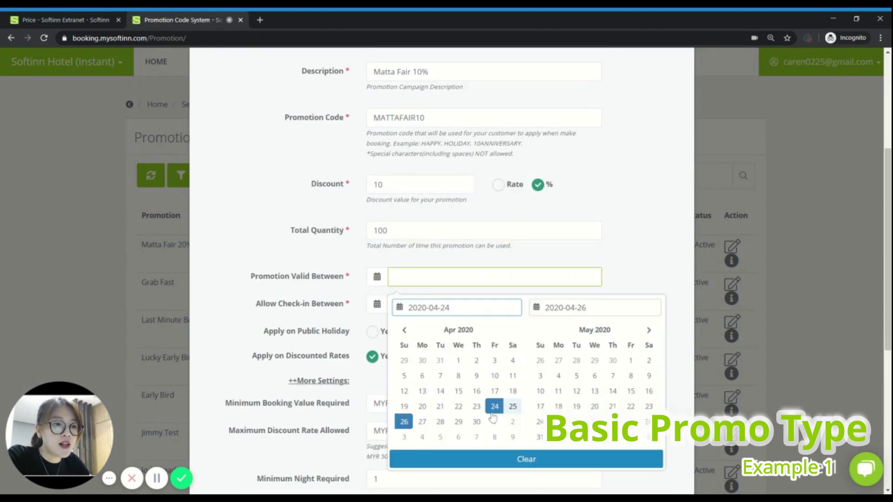
left_click(495, 411)
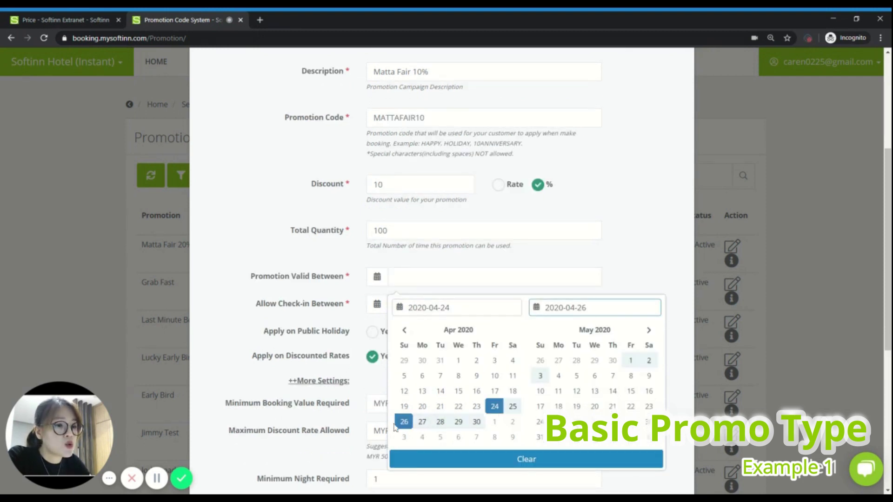
left_click(404, 421)
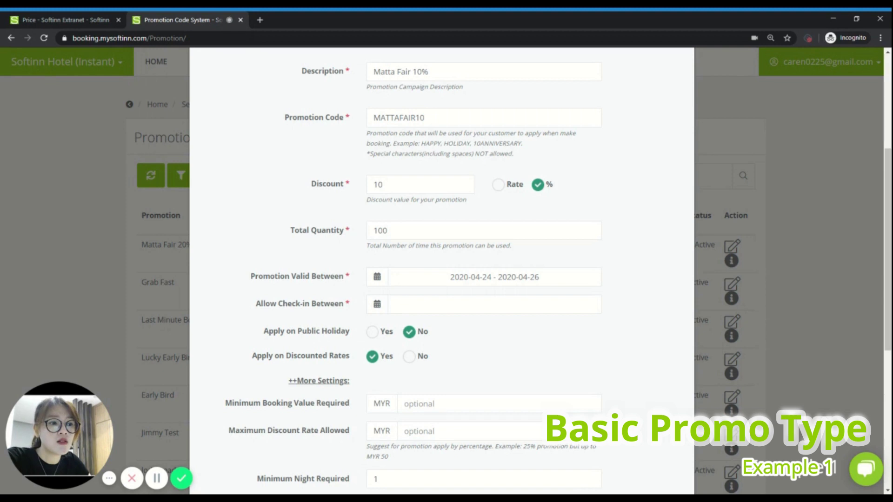
Step: Allow check-in from 17 April 2020 to 31 January 2021
left_click(371, 309)
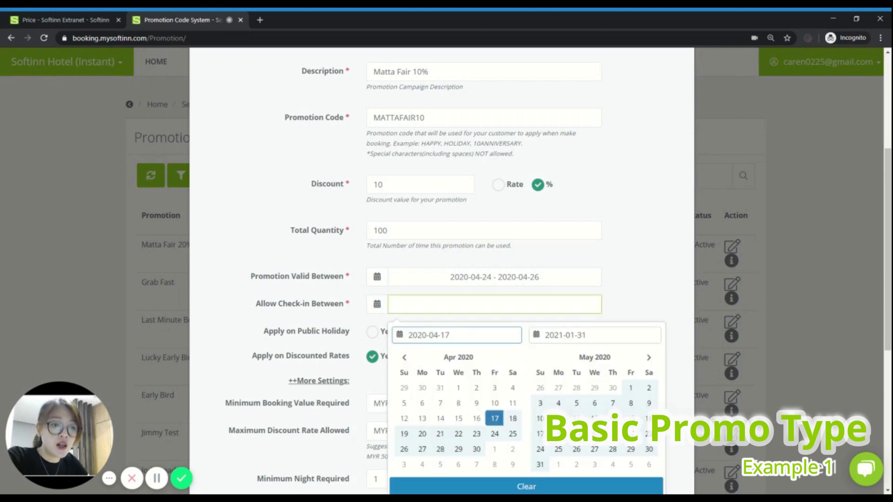
left_click(649, 358)
left_click(648, 357)
left_click(648, 357)
left_click(648, 357)
left_click(650, 358)
left_click(649, 358)
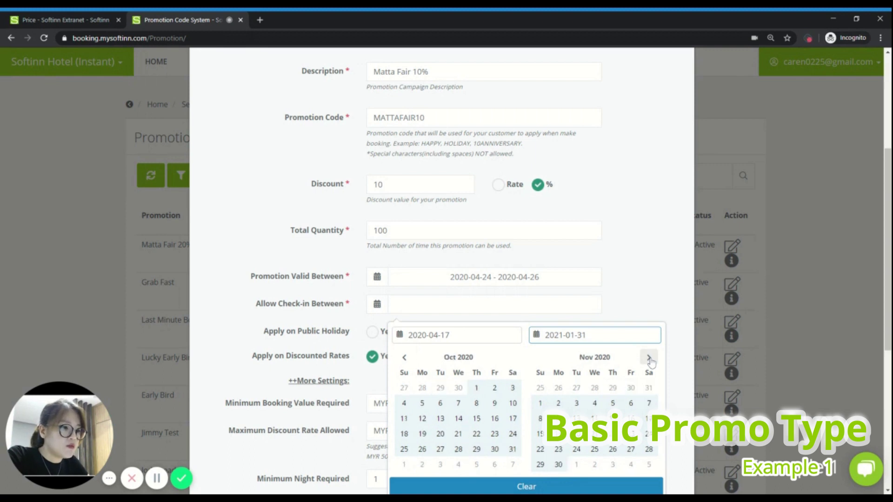
left_click(650, 358)
left_click(650, 358)
left_click(541, 467)
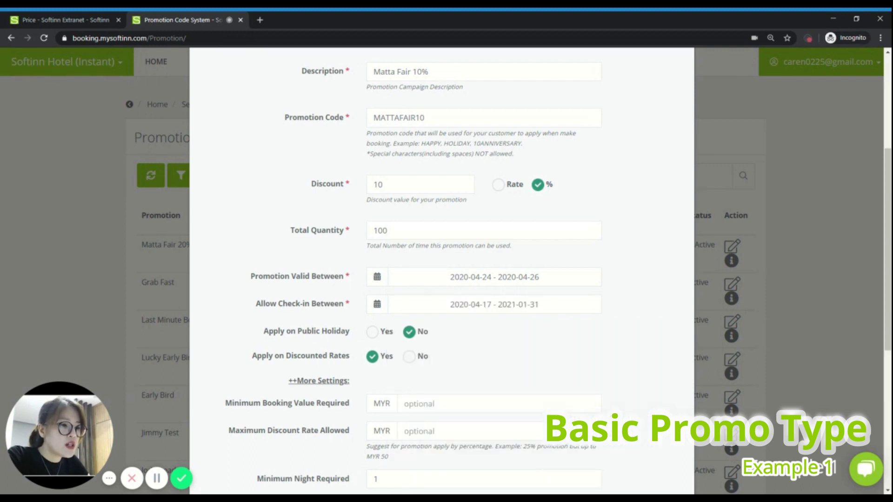
Step: Set Apply on Discounted Rates to No
scroll(410, 283, "down", 1)
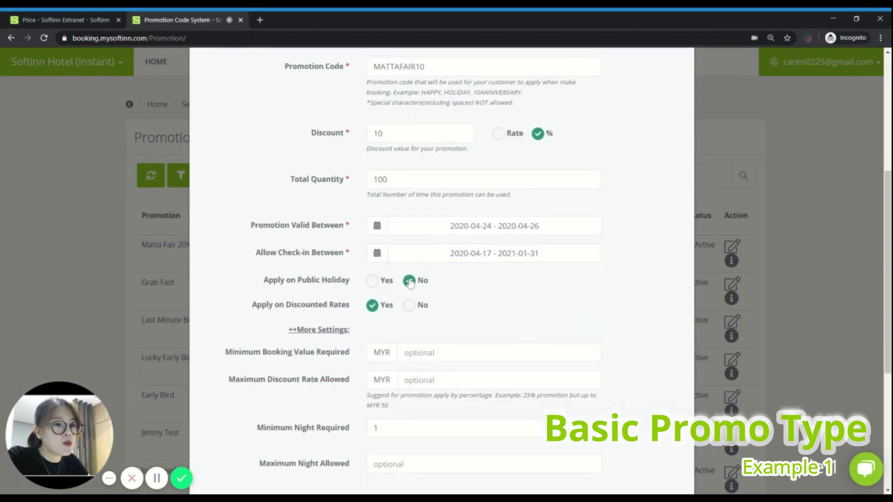
scroll(434, 288, "down", 1)
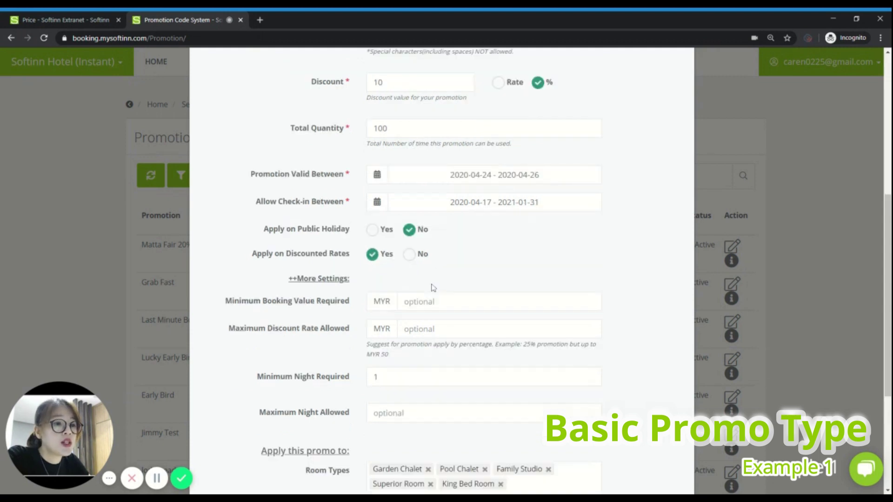
left_click(411, 256)
Step: Save the Matta Fair 10% promotion form
scroll(518, 232, "down", 2)
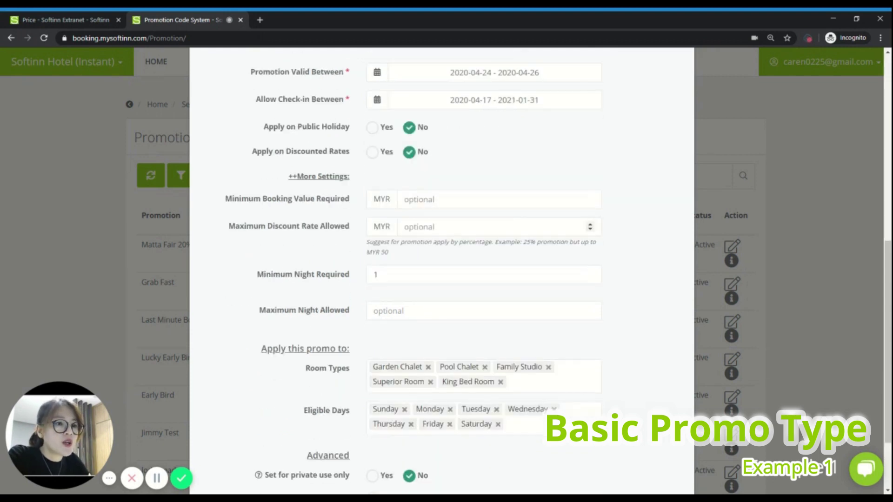
scroll(419, 261, "down", 1)
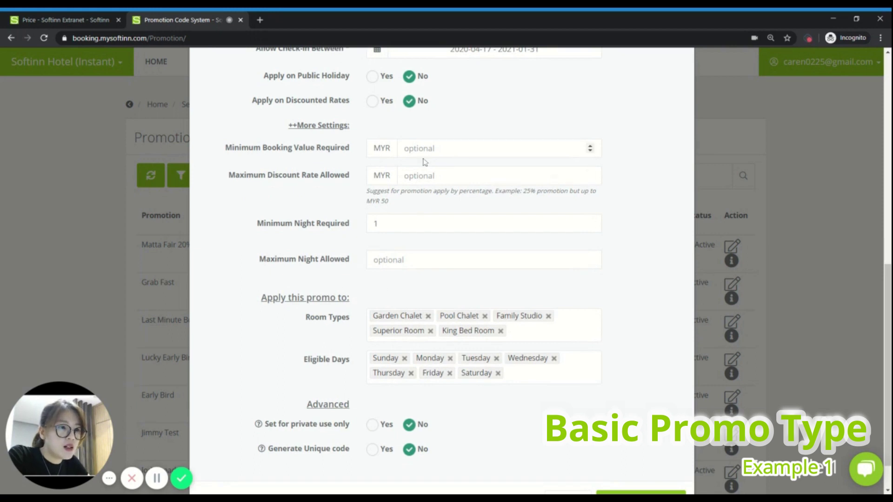
scroll(558, 259, "down", 1)
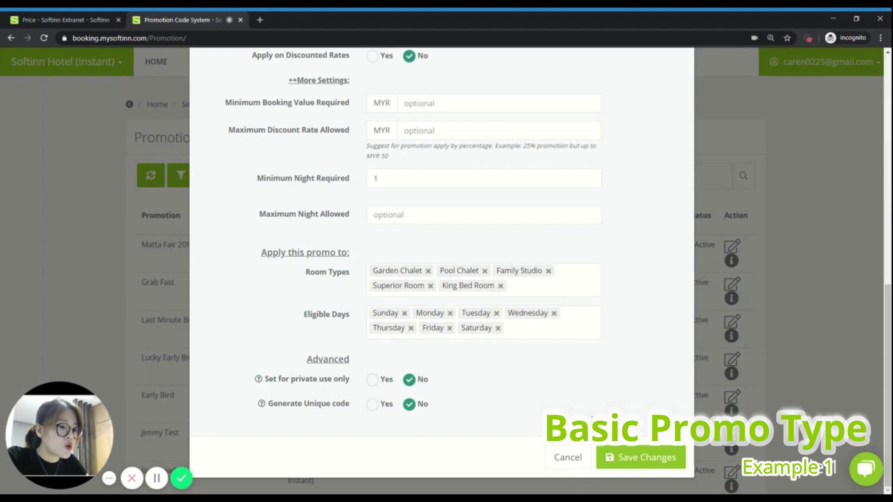
scroll(578, 335, "up", 8)
scroll(578, 334, "down", 8)
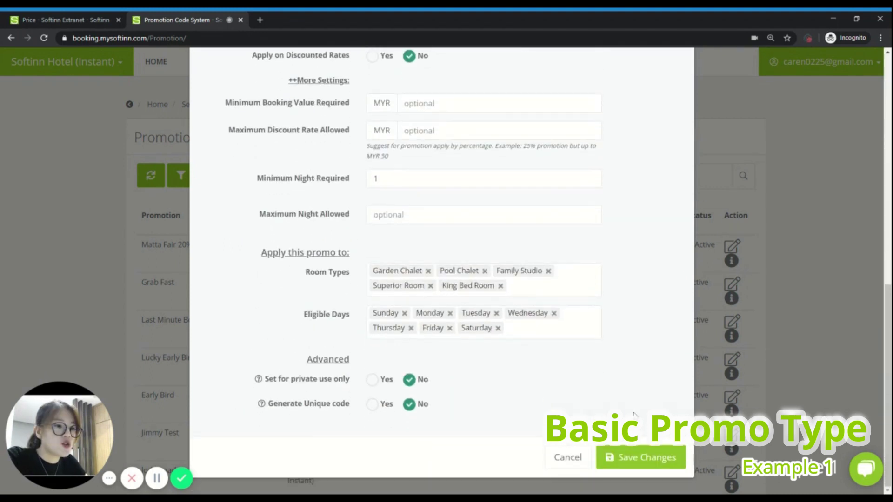
left_click(638, 456)
Step: Confirm adding the promotion and enlarge the Promotions list to review it
left_click(502, 318)
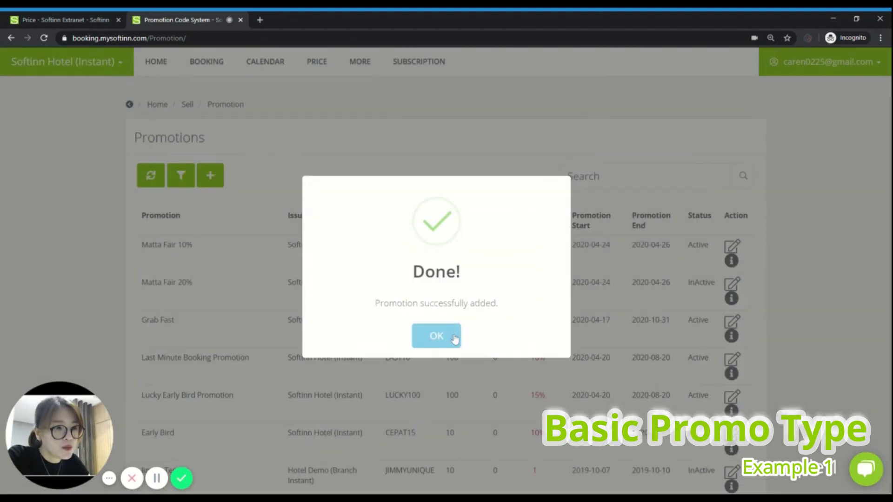
left_click(446, 335)
key("ctrl+plus")
key("ctrl+plus")
key("ctrl+plus")
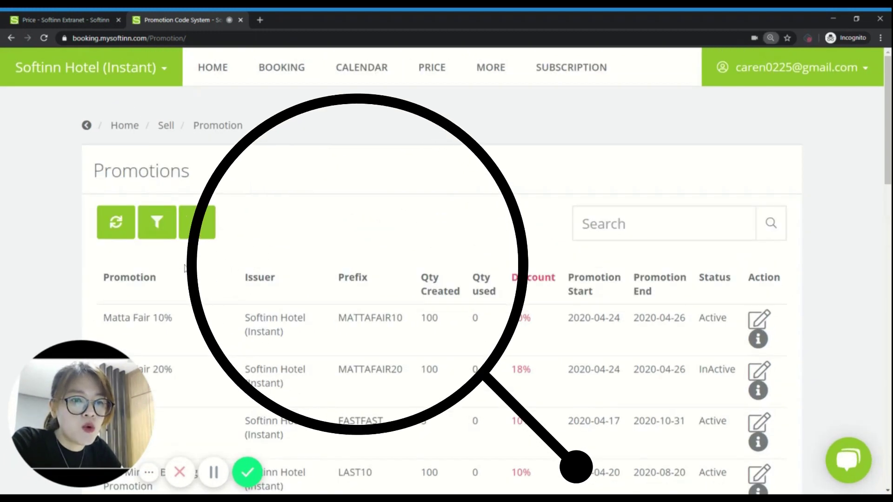
scroll(445, 333, "down", 1)
scroll(447, 279, "down", 1)
Step: Inspect the Matta Fair 10% row's details and close the details view
left_click_drag(102, 215, 529, 235)
left_click(553, 235)
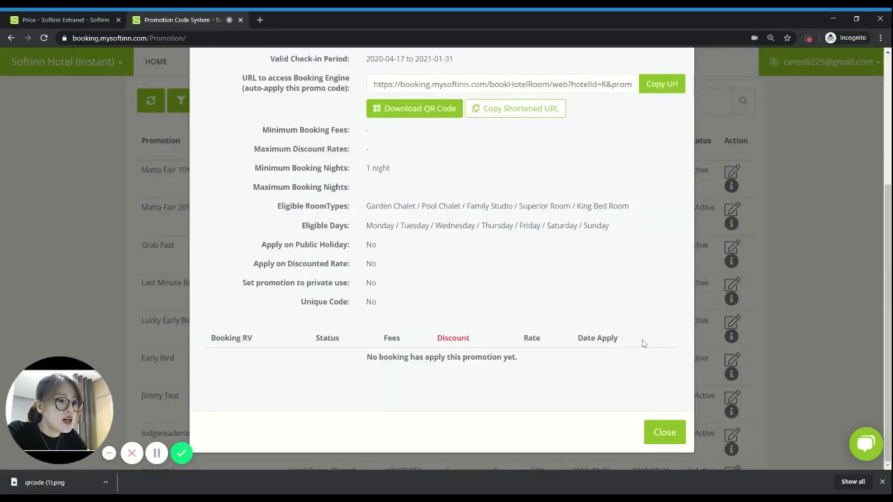
left_click(670, 432)
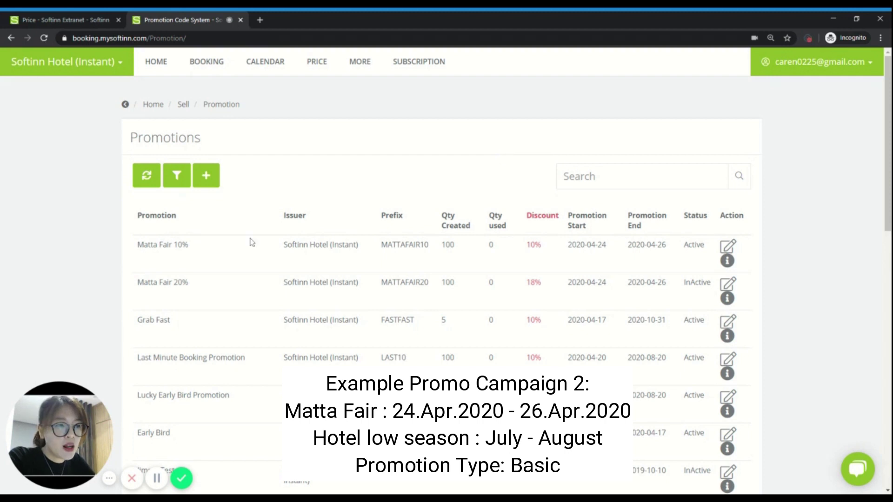
Step: Add a new Active promotion named 'Matta Fair 20%'
left_click(207, 179)
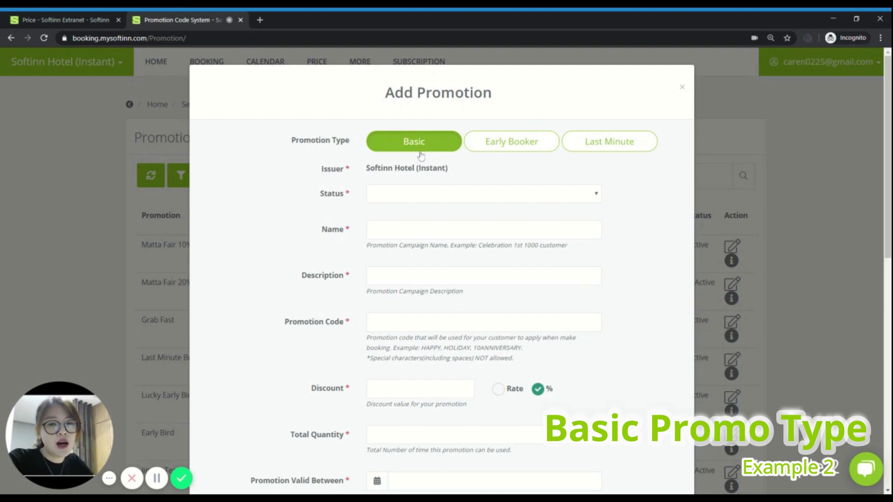
left_click(405, 193)
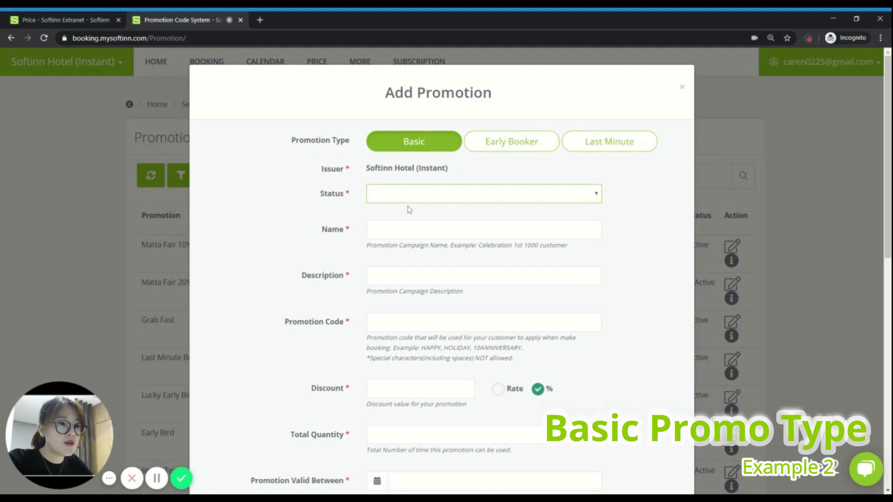
left_click(408, 201)
left_click(406, 231)
type("M")
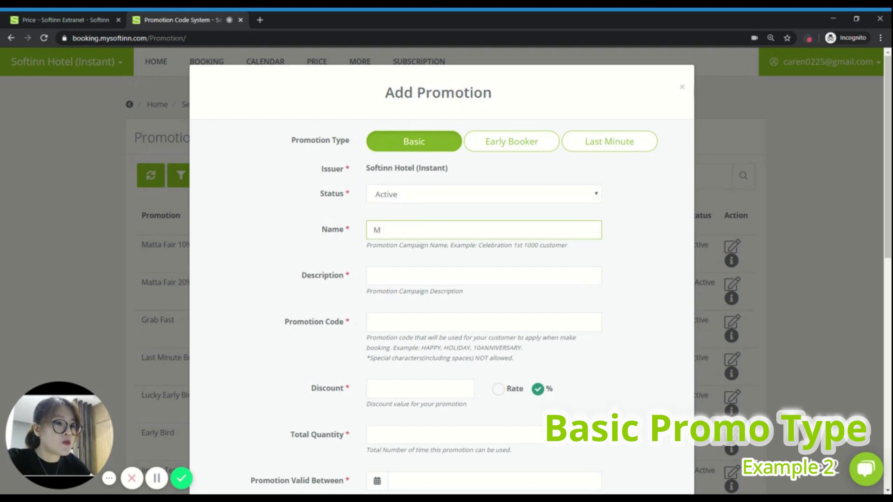
type("atta Fair ")
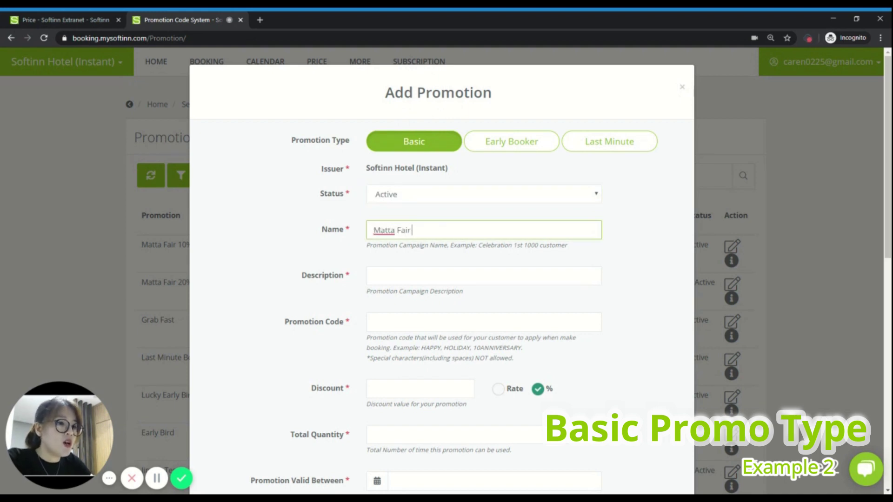
type("20%")
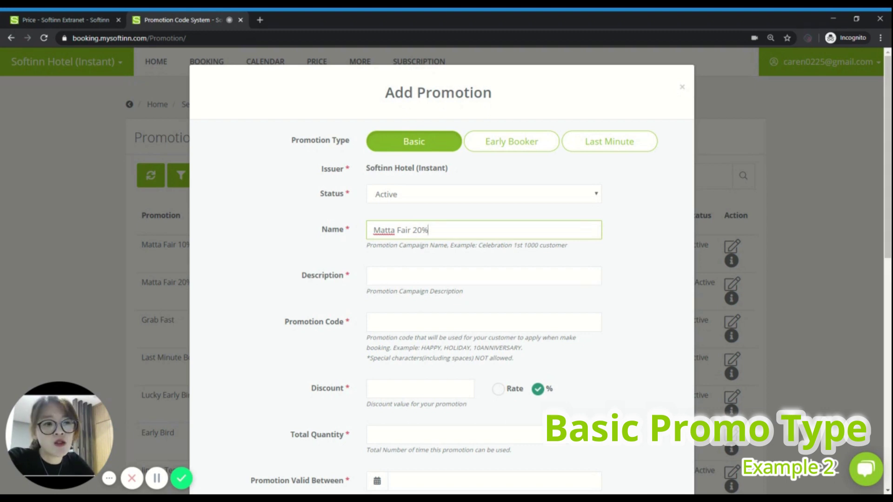
Step: Enter description 'Matta Fair 20%' and promotion code MATTAFAIR20
left_click(484, 276)
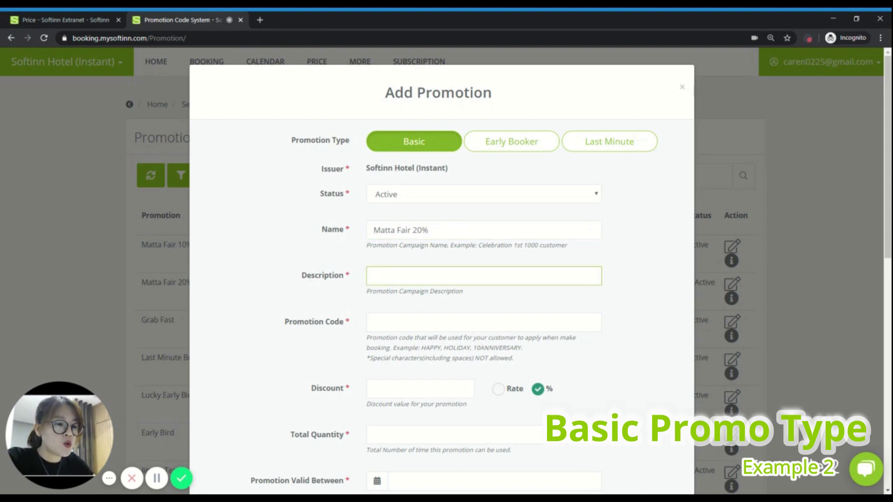
type("Matta Fafir 2")
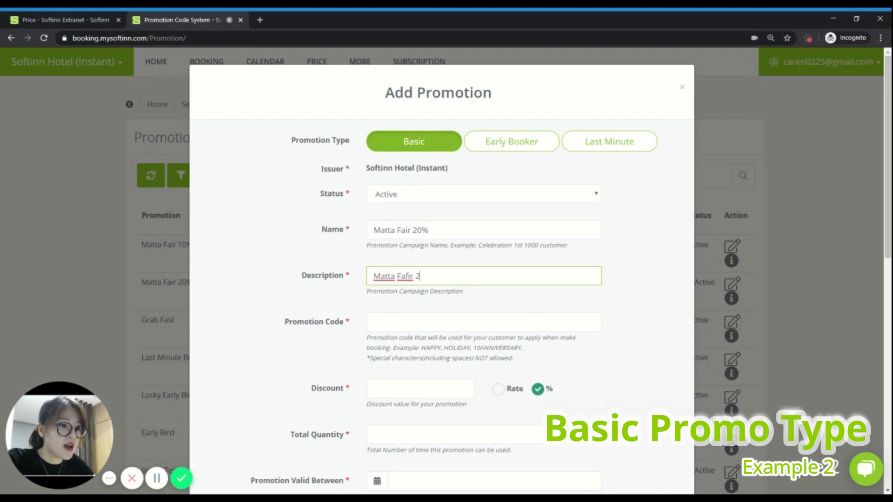
key("BackSpace")
key("BackSpace")
key("BackSpace")
key("BackSpace")
key("BackSpace")
type("ir 20%")
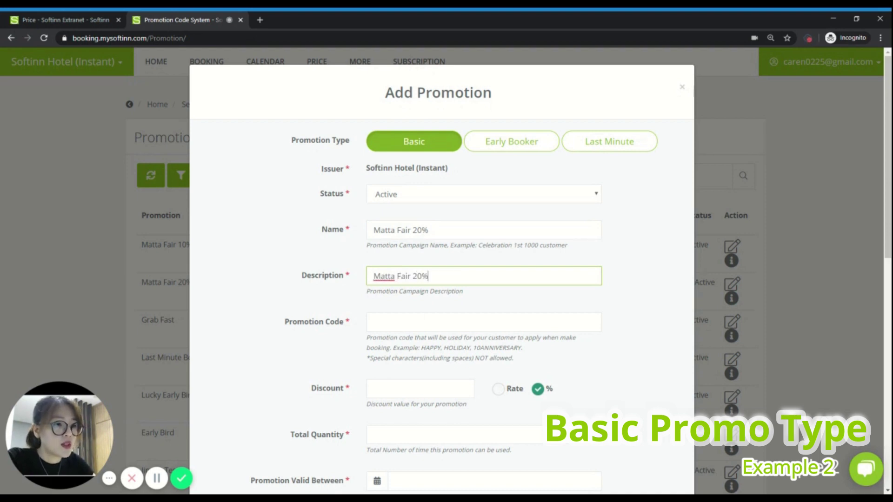
left_click(414, 321)
type("MATTAF")
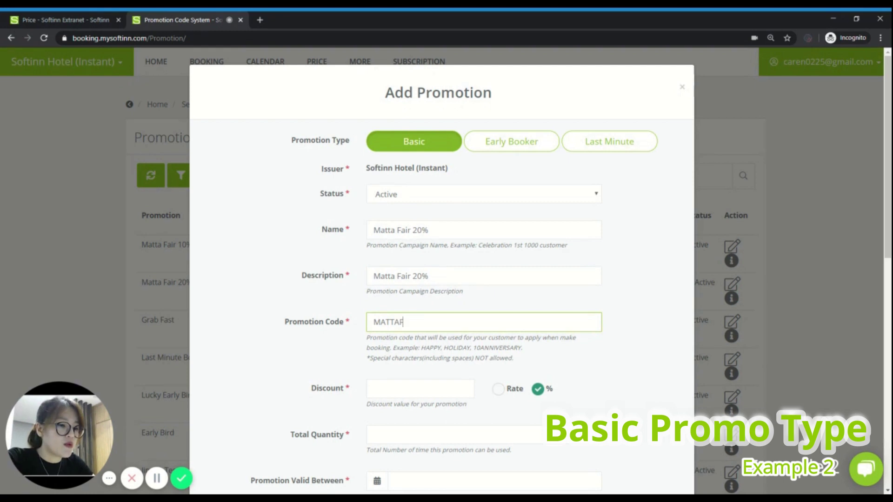
type("AIR20")
left_click(419, 388)
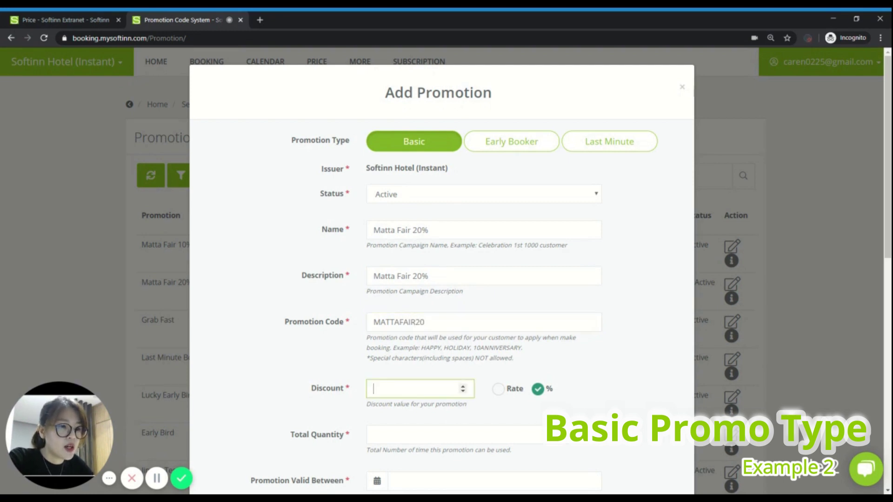
Step: Set the discount to 20 and the total quantity to 100
type("20")
left_click(621, 358)
scroll(622, 359, "down", 4)
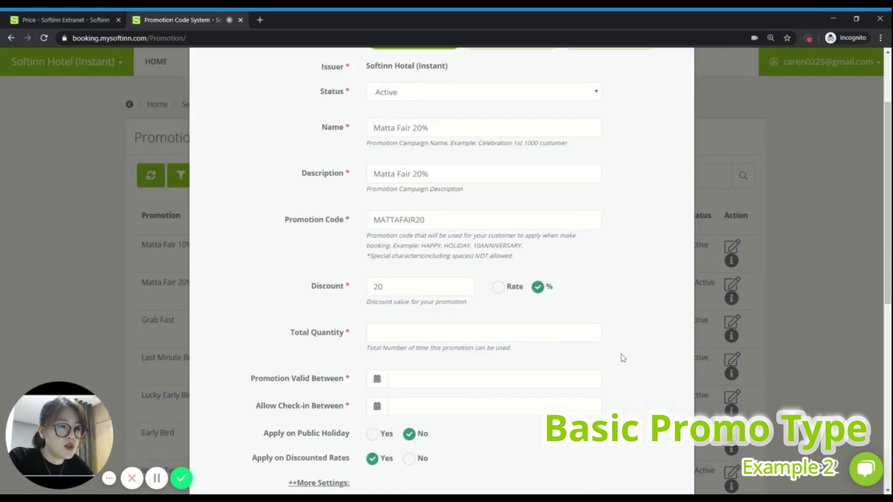
left_click(374, 230)
type("100")
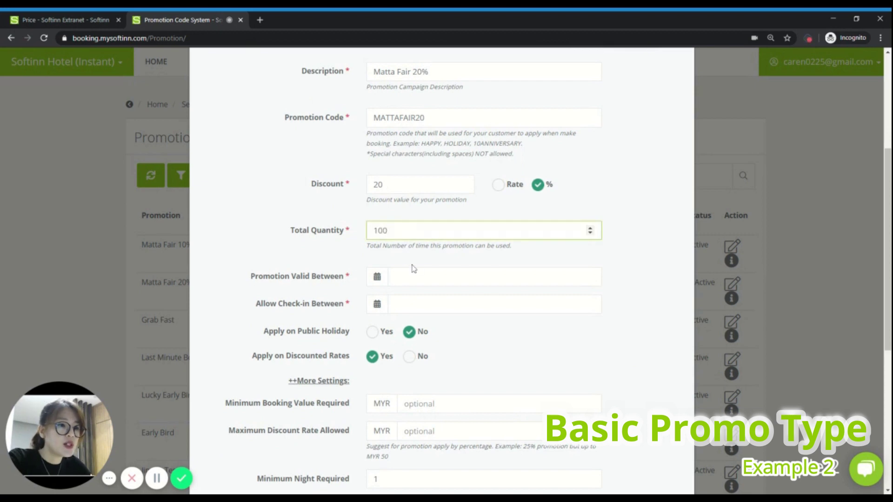
Step: Make the promotion valid from 24 to 26 April 2020
left_click(414, 275)
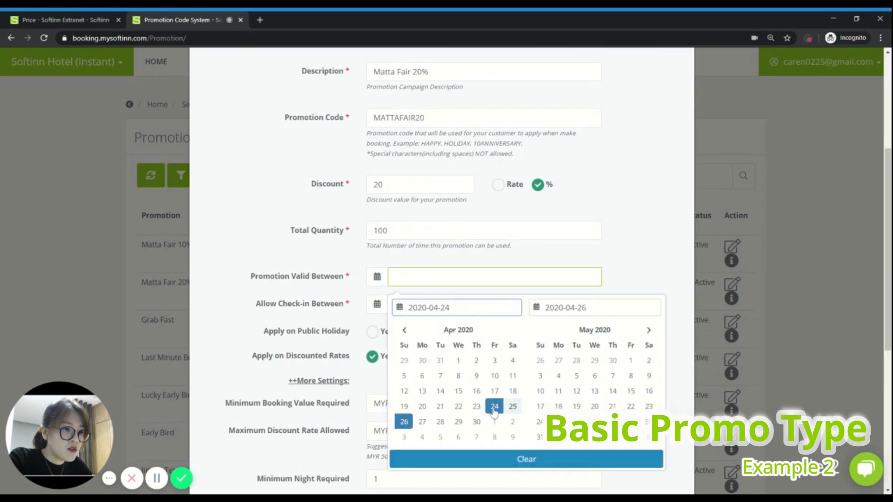
left_click(495, 407)
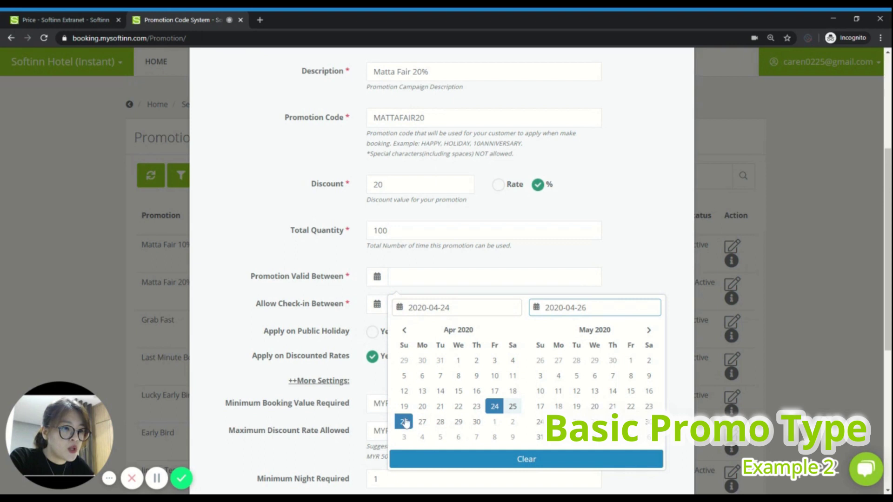
left_click(404, 421)
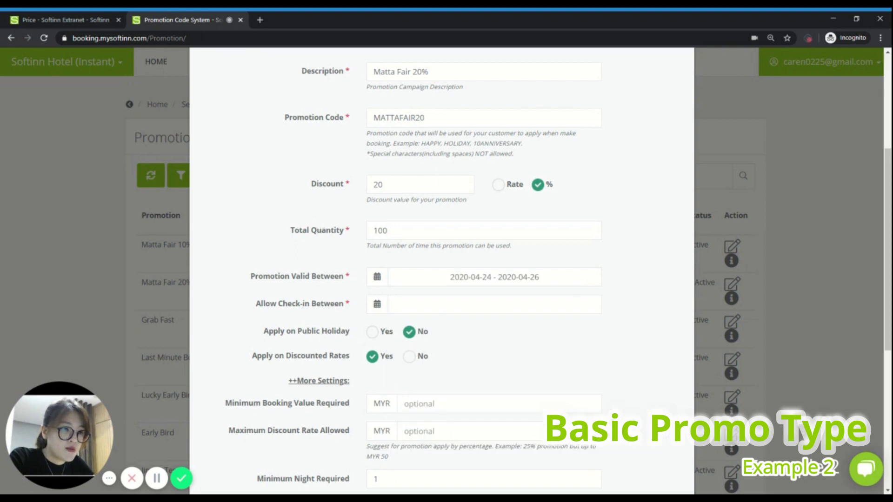
Step: Allow check-in from 1 July to 31 August 2020
left_click(492, 303)
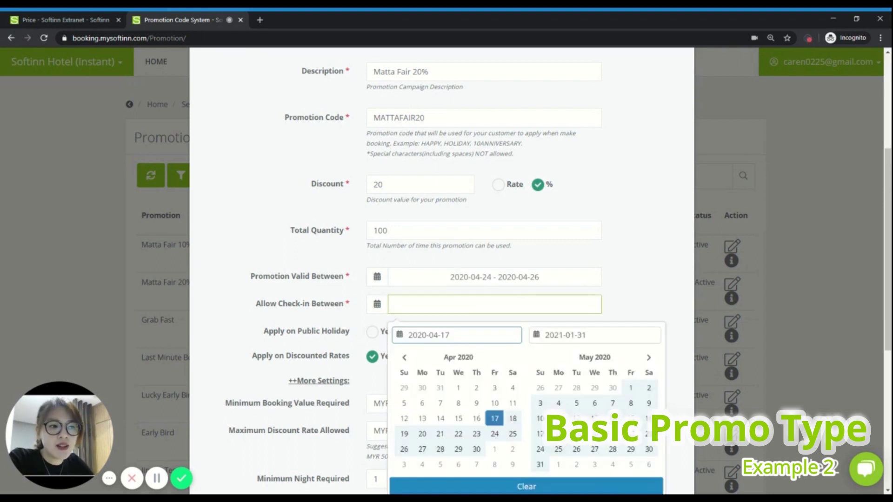
left_click(649, 357)
left_click(650, 358)
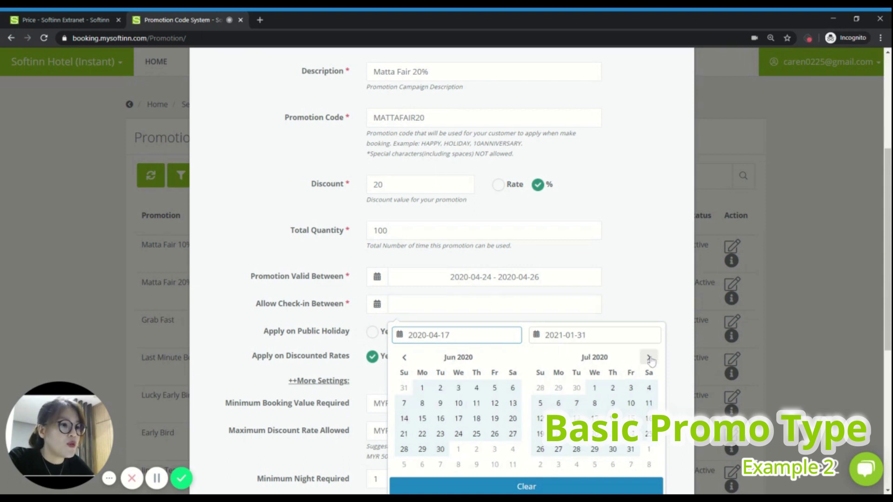
left_click(589, 393)
left_click(558, 465)
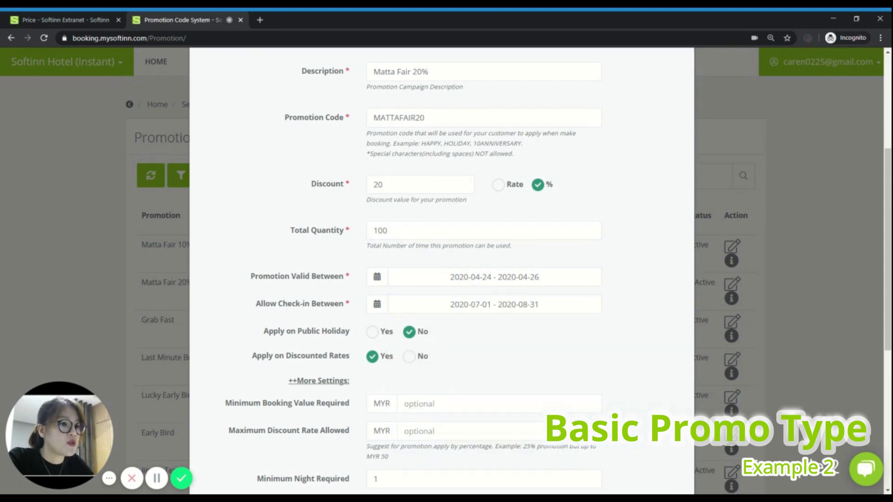
Step: Set Apply on Discounted Rates to No for Matta Fair 20%
scroll(522, 349, "down", 2)
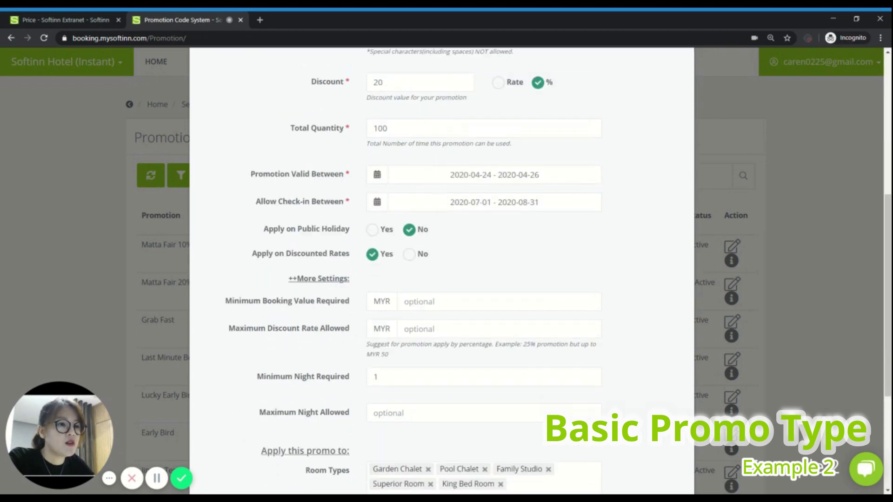
left_click(411, 254)
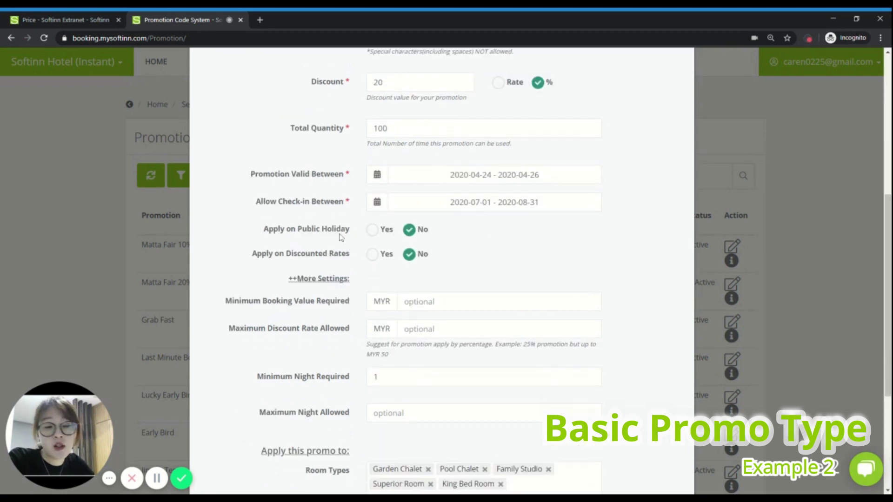
scroll(486, 240, "down", 3)
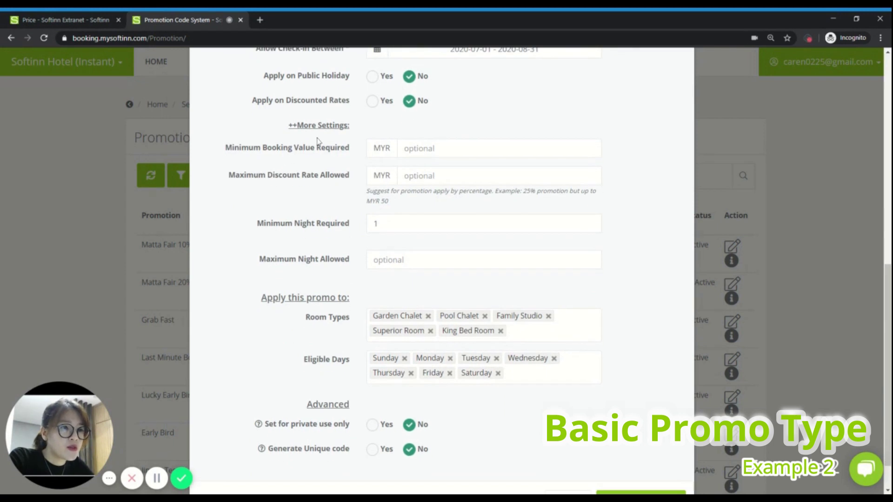
scroll(448, 283, "down", 1)
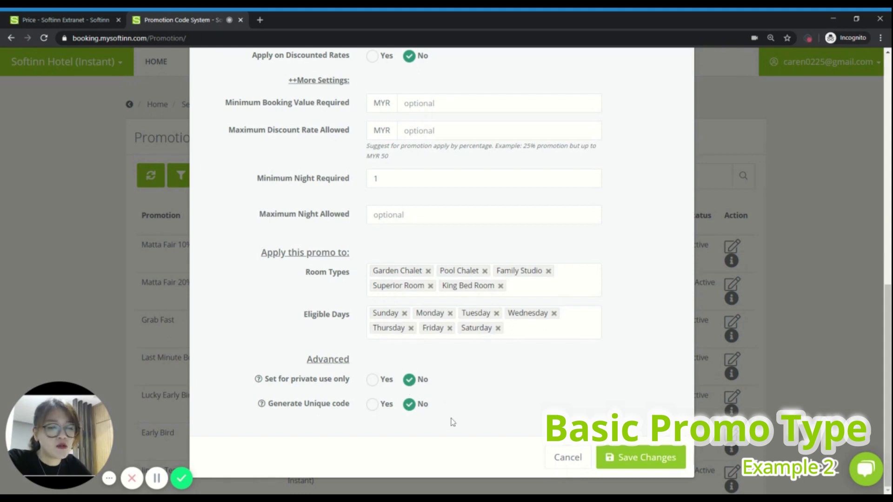
scroll(660, 448, "up", 7)
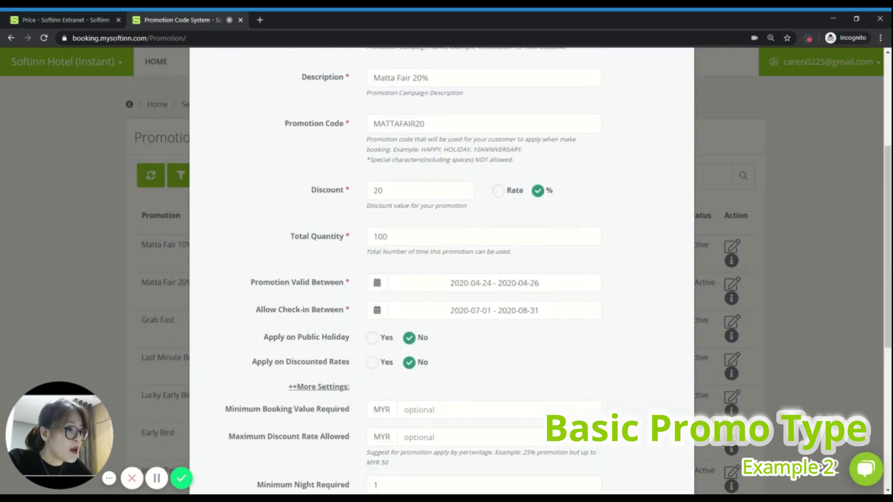
scroll(660, 448, "down", 7)
Step: Save the Matta Fair 20% promotion and confirm adding it
left_click(660, 448)
left_click(492, 321)
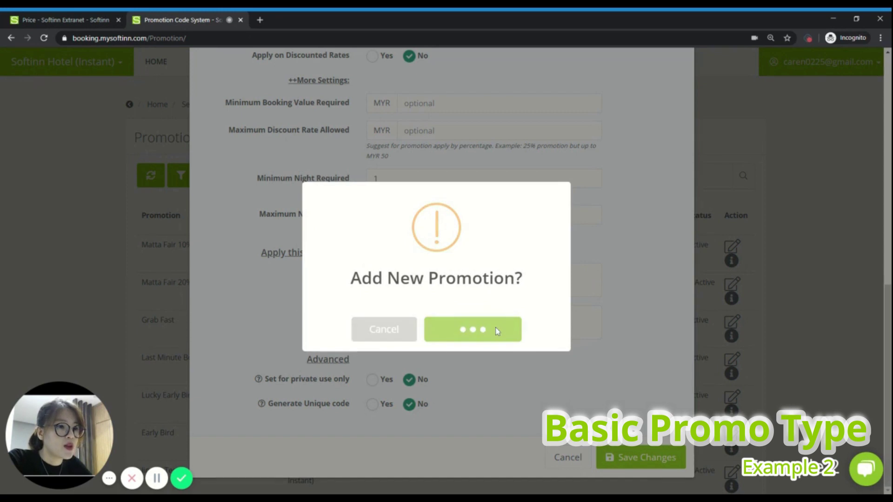
left_click(437, 336)
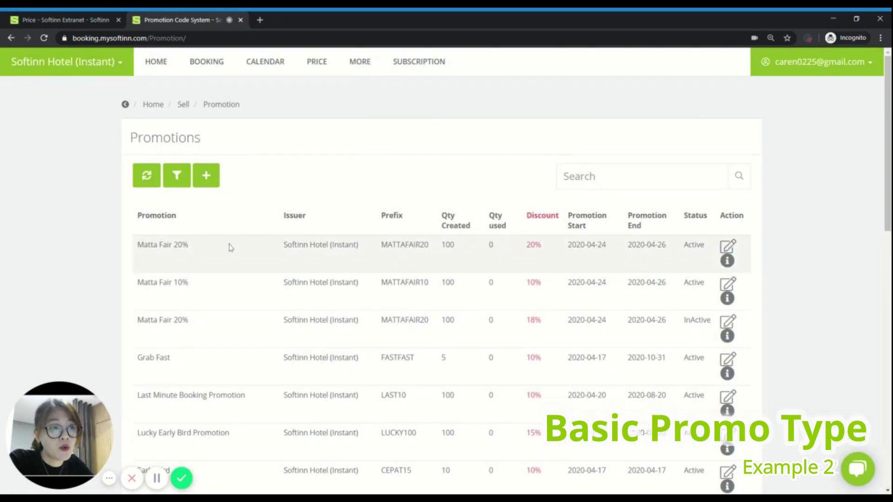
Step: Review the Matta Fair 20% usage details: 0 of 100 used and an empty bookings table
left_click(728, 262)
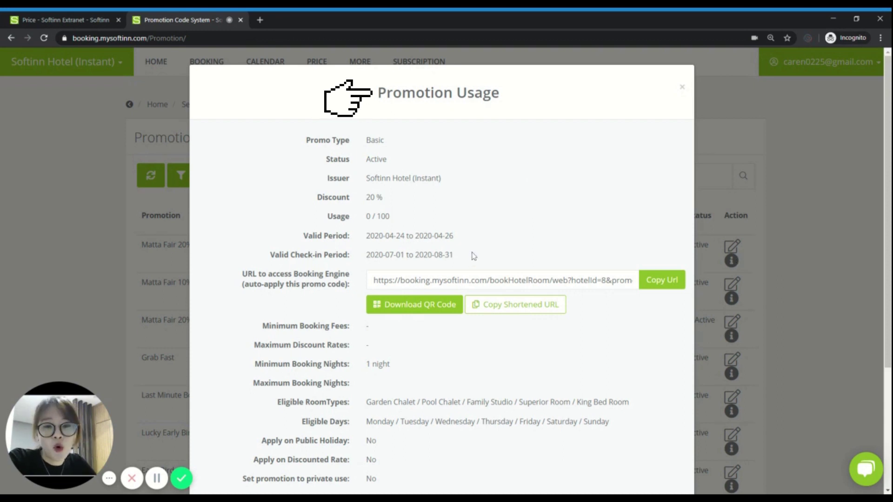
scroll(497, 240, "down", 2)
left_click(409, 205)
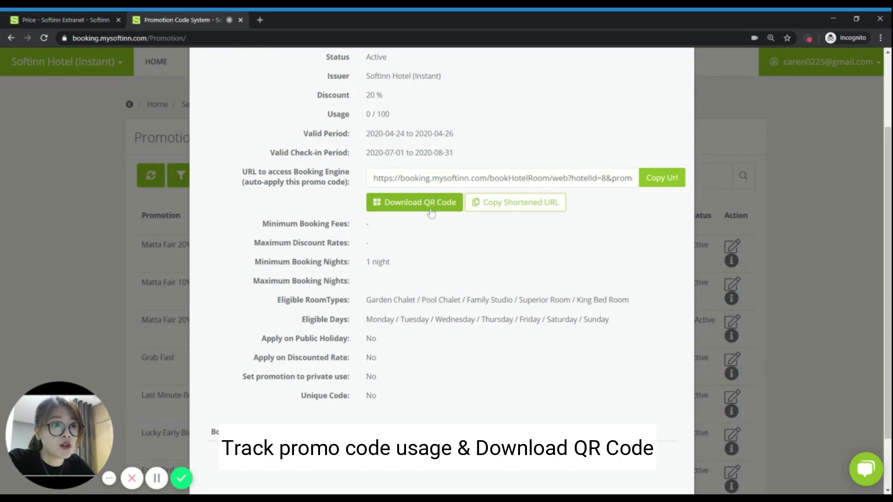
scroll(316, 199, "down", 1)
scroll(316, 199, "up", 4)
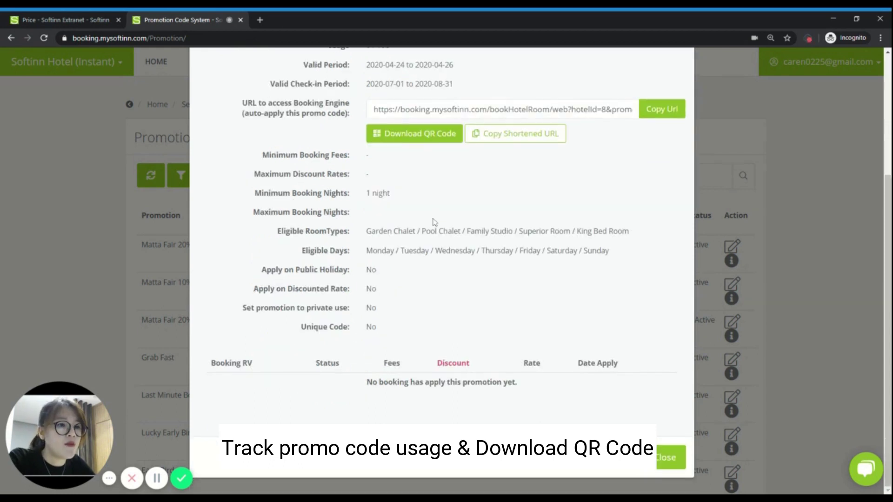
left_click_drag(317, 199, 402, 205)
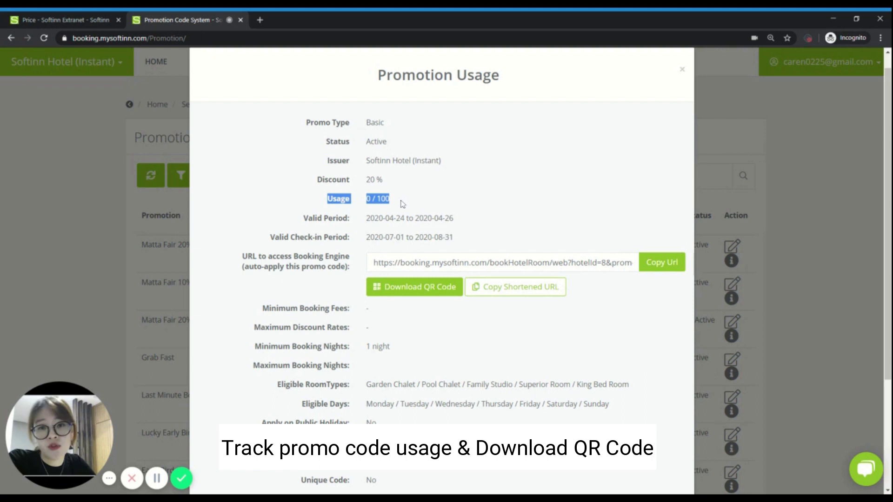
left_click(409, 200)
scroll(410, 201, "down", 3)
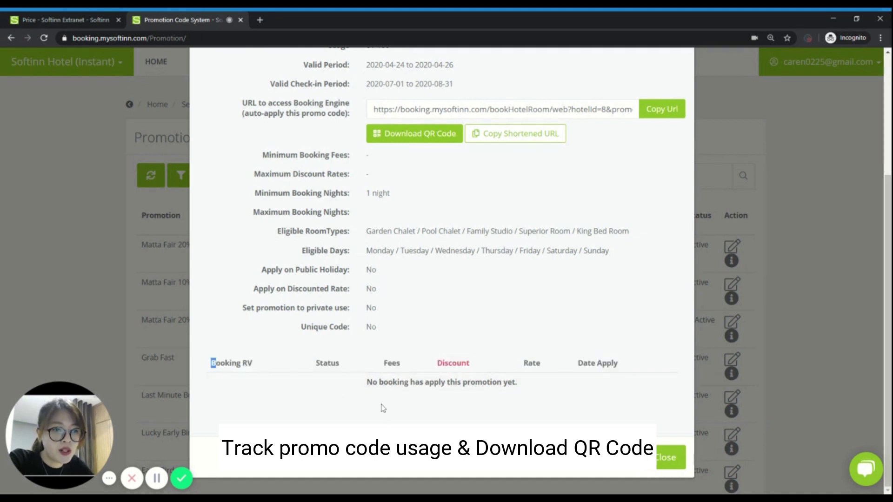
left_click_drag(215, 363, 489, 395)
left_click(510, 399)
Step: Close the Promotion Usage details to return to the Promotions list
left_click(673, 455)
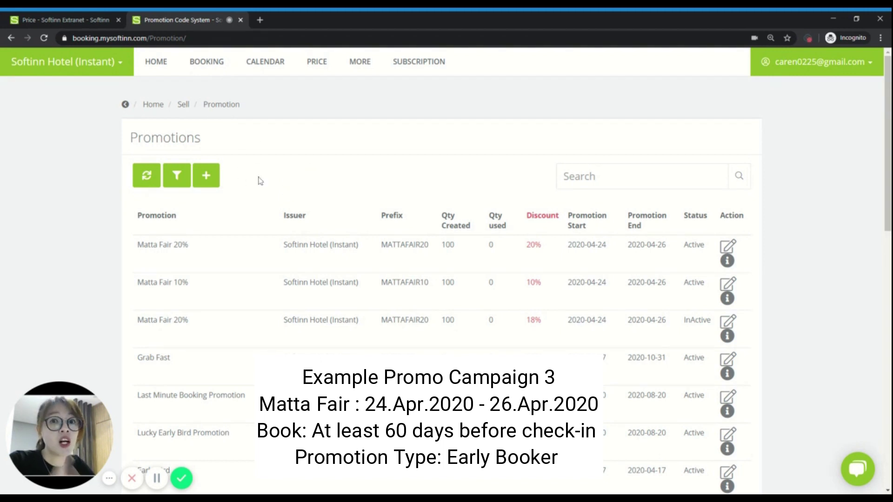
Step: Start a new Early Booker promotion with 60 days before check-in
left_click(207, 175)
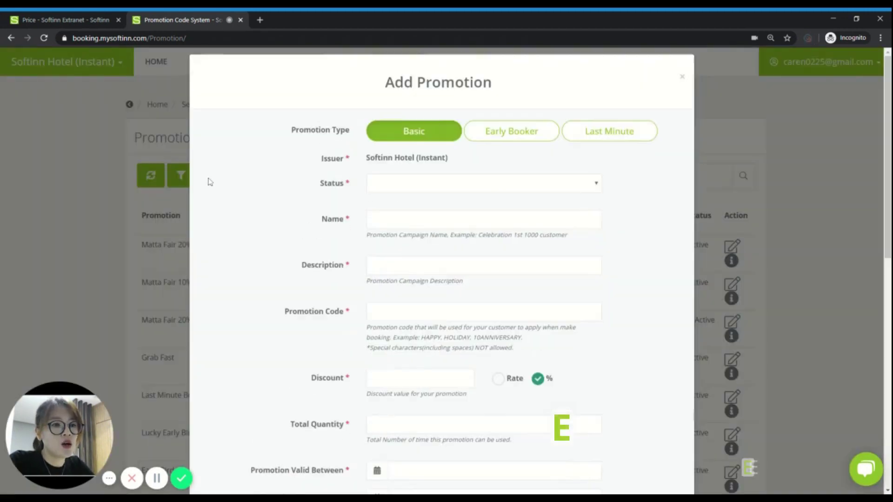
left_click(515, 142)
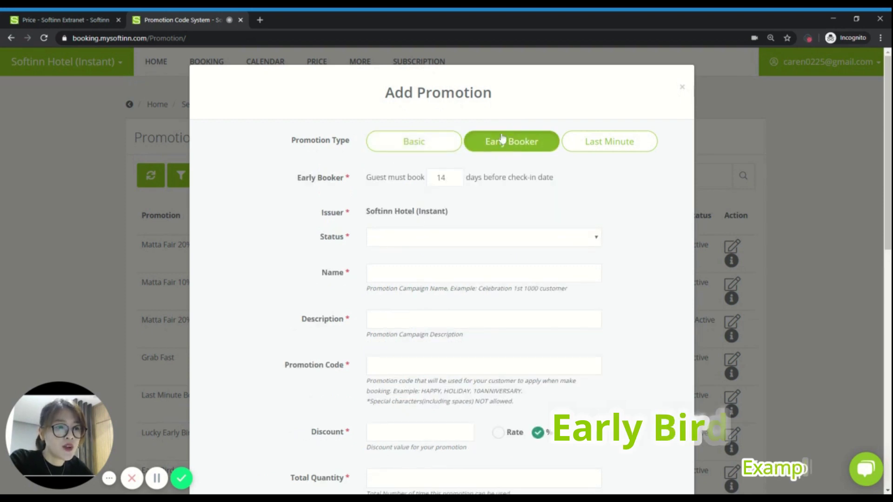
double_click(441, 178)
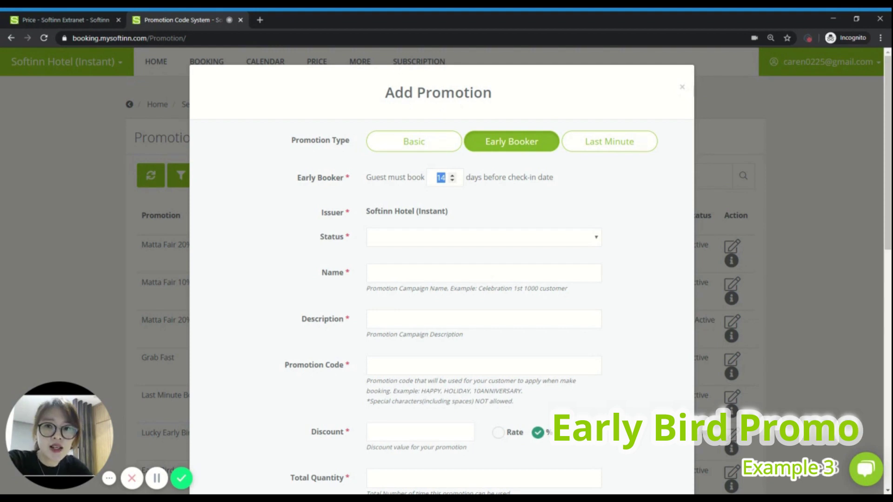
type("60")
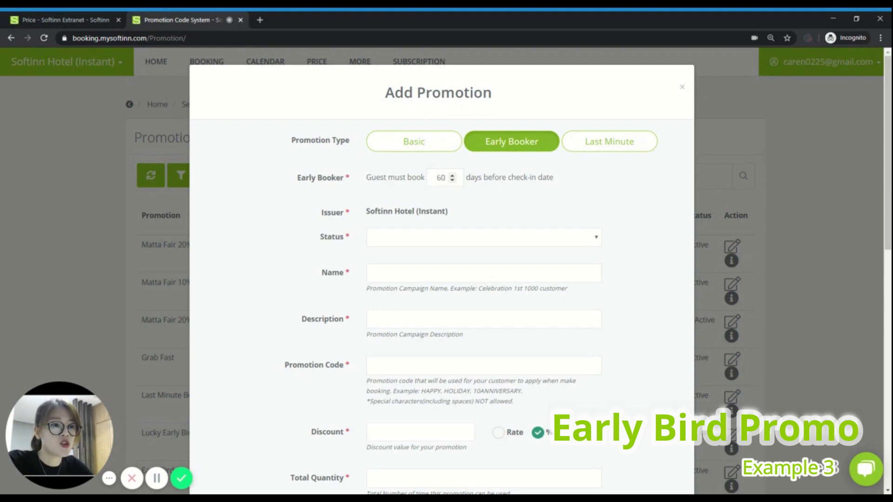
Step: Set status Active and use Matta Fair 50% as both name and description
scroll(506, 196, "down", 1)
left_click(493, 193)
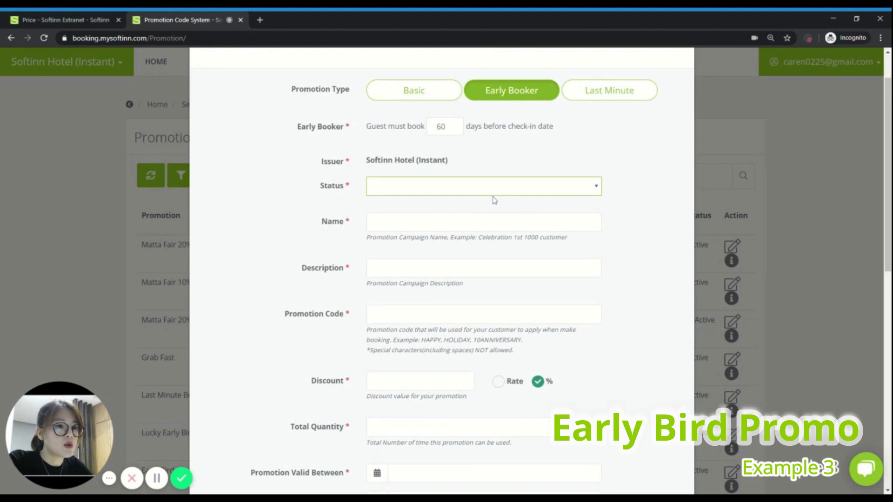
key("Down")
key("Tab")
type("Mata")
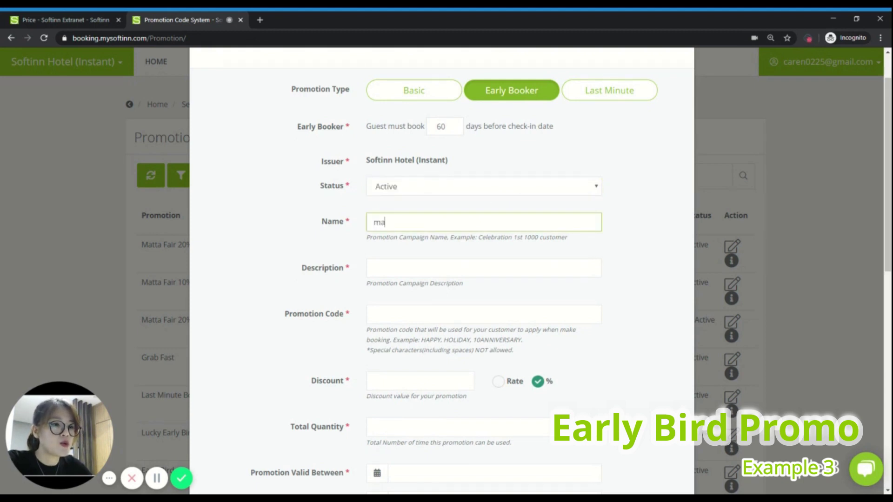
type("ta ")
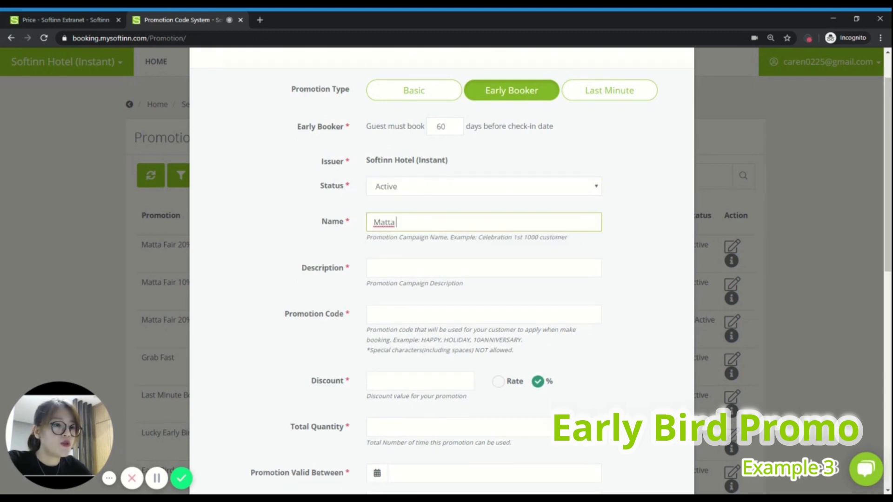
type("Fair 50%")
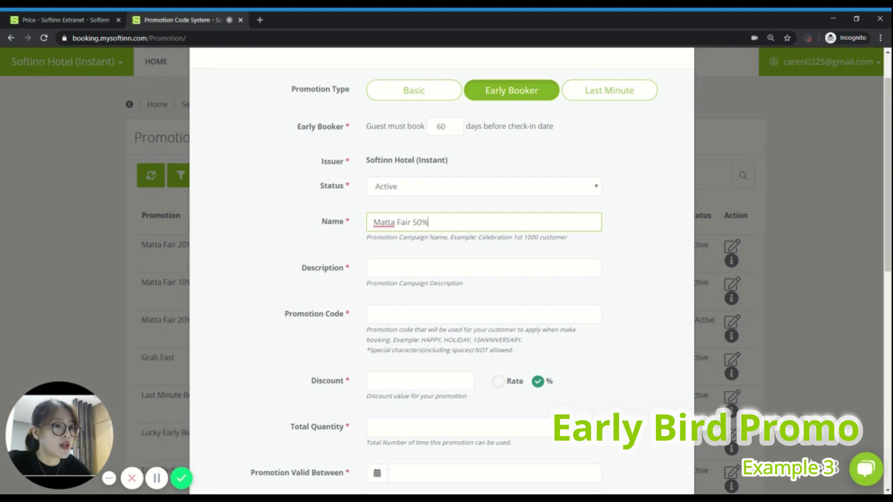
key("ctrl+a")
key("ctrl+c")
key("Tab")
key("ctrl+v")
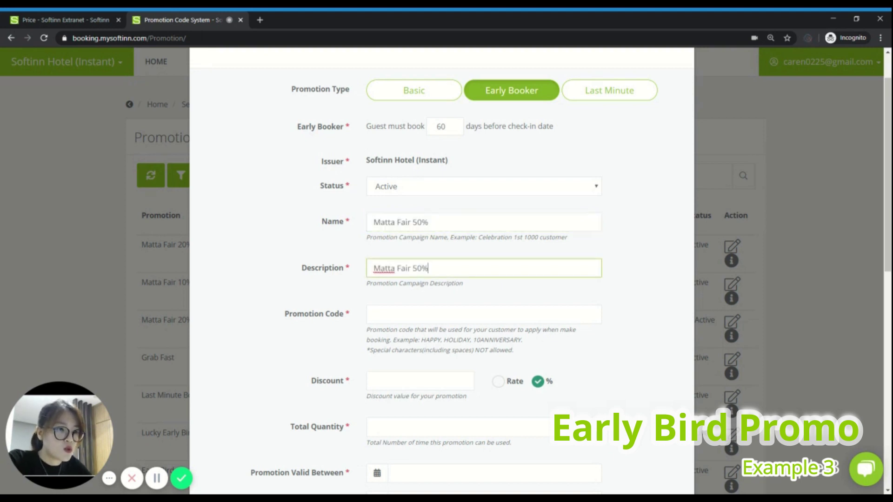
Step: Enter promotion code MATTAFAIR50 with a 50% discount
key("Tab")
type("MATTAFAIR50")
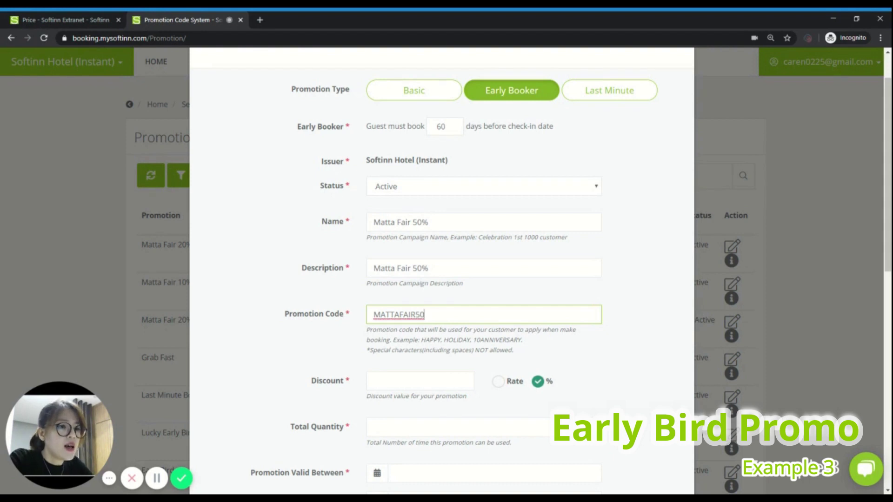
key("Tab")
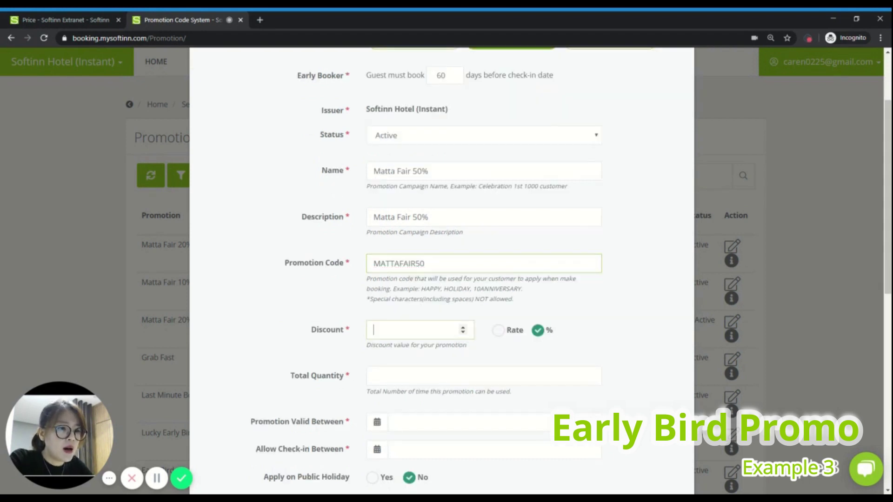
type("50")
key("Tab")
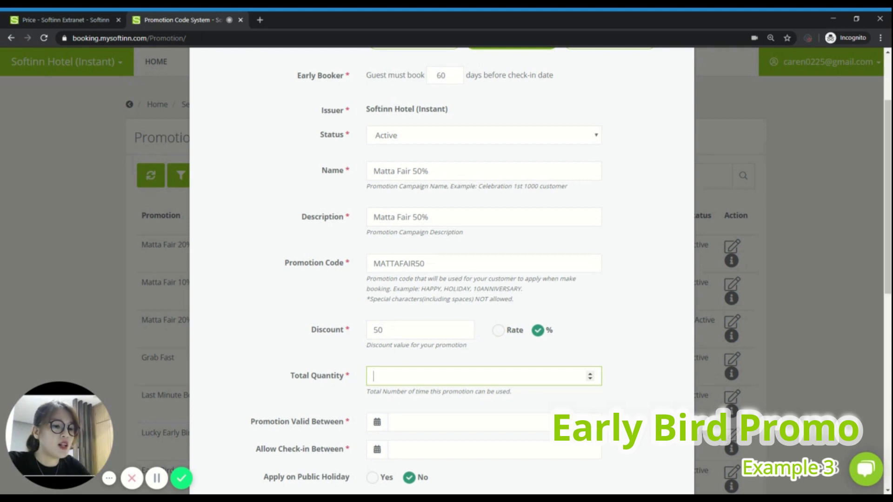
Step: Set total quantity 50 and validity from 2020-04-24 to 2020-04-26
type("50")
left_click(621, 307)
scroll(621, 308, "down", 4)
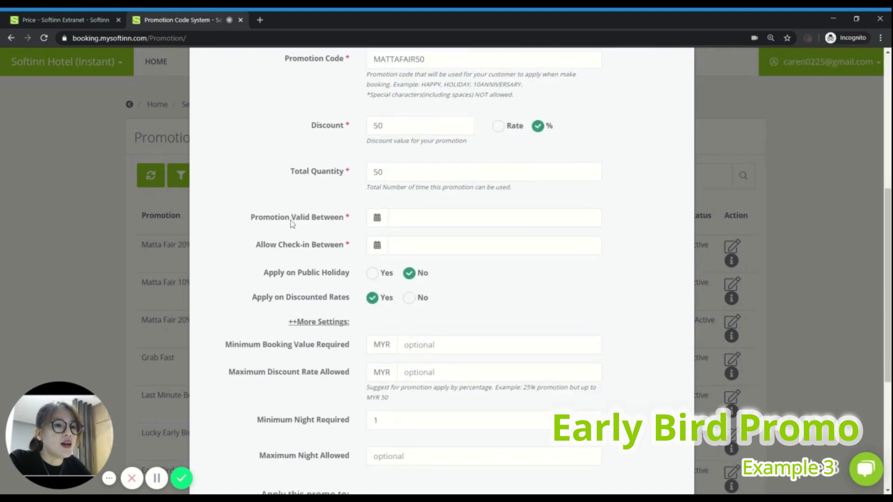
left_click(418, 218)
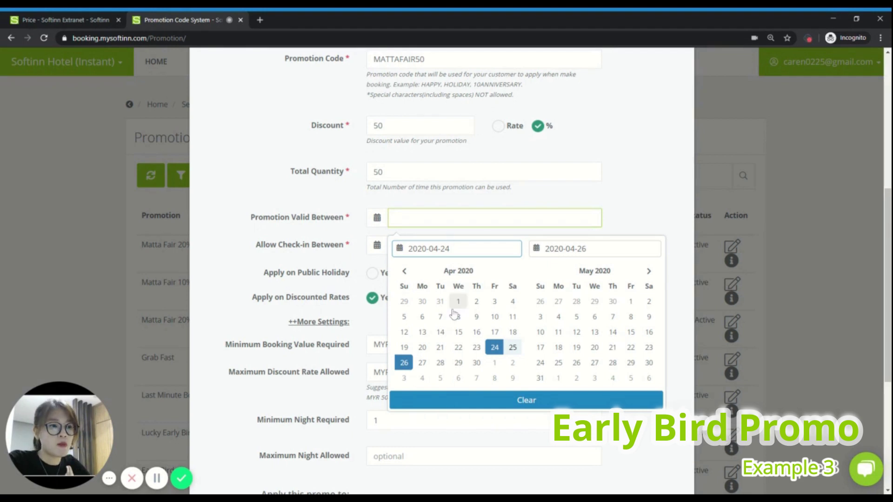
left_click(493, 349)
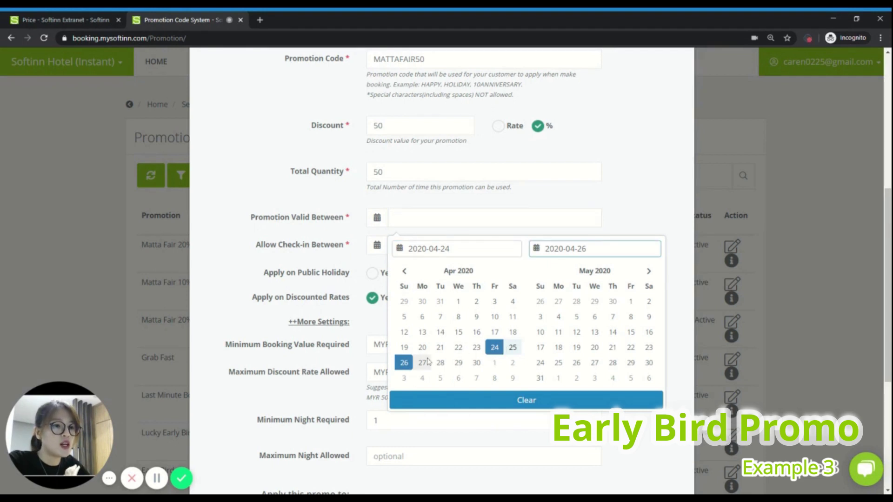
left_click(404, 363)
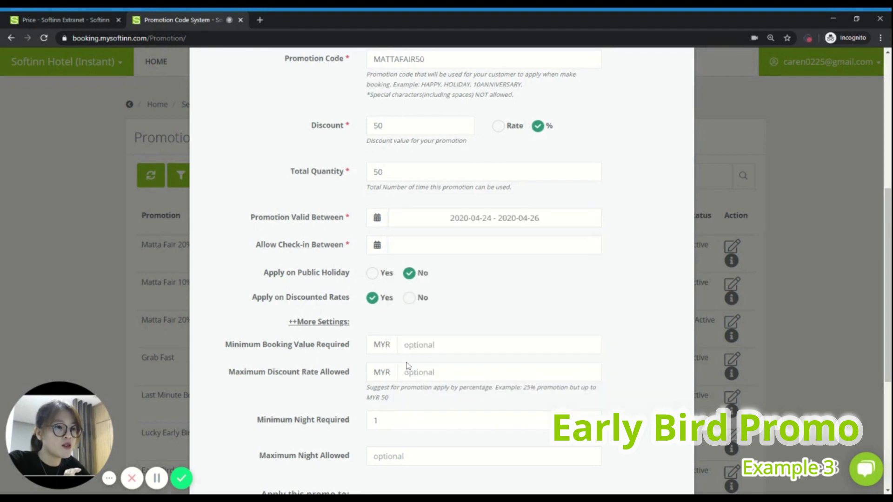
Step: Set check-in dates 2020-05-01 to 2021-04-30 and exclude discounted rates
left_click(519, 240)
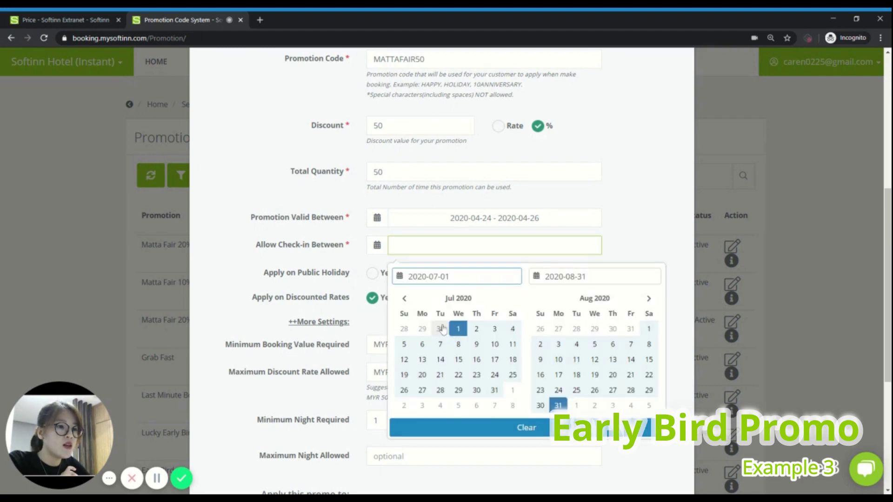
left_click(405, 298)
left_click(404, 298)
left_click(404, 298)
left_click(404, 298)
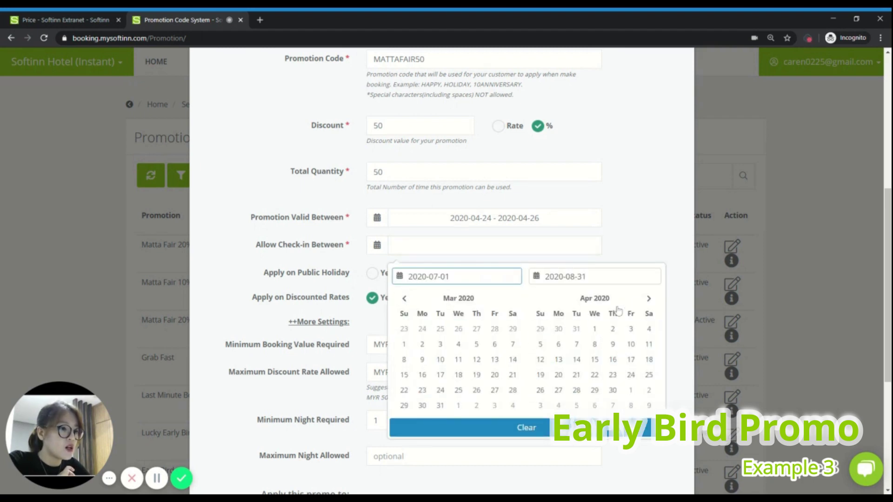
left_click(648, 298)
left_click(625, 329)
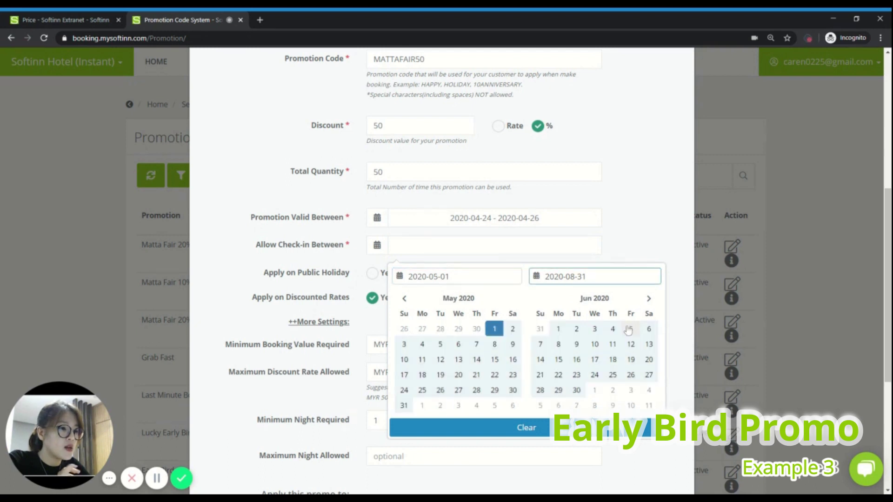
left_click(649, 298)
left_click(649, 298)
left_click(649, 298)
left_click(649, 299)
left_click(649, 298)
left_click(648, 298)
left_click(649, 298)
left_click(649, 298)
left_click(648, 298)
left_click(649, 298)
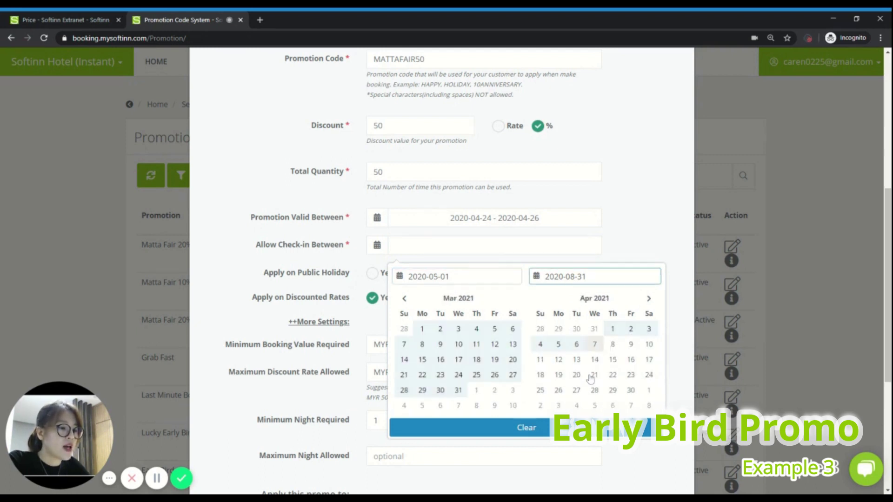
left_click(631, 390)
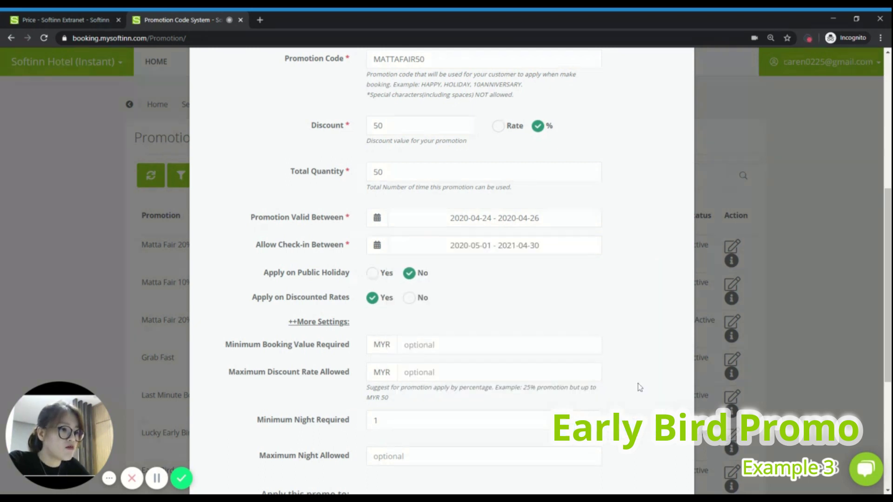
left_click(409, 298)
scroll(512, 281, "up", 1)
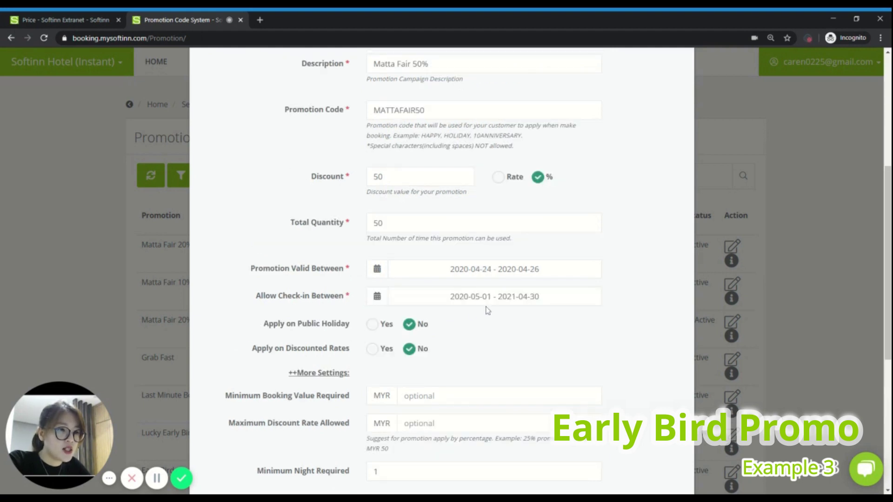
Step: Save the Matta Fair 50% promotion, confirming 'Yes, add now!' and acknowledging the success message
scroll(479, 310, "up", 4)
scroll(452, 178, "up", 2)
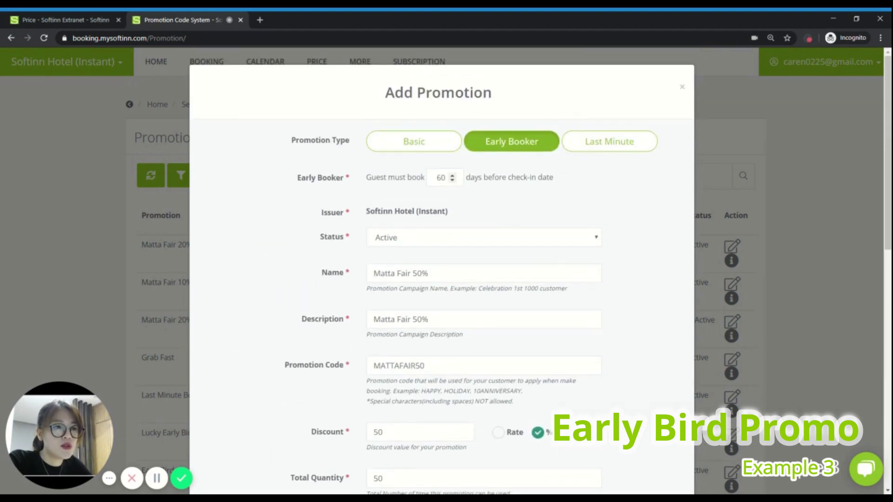
scroll(561, 236, "down", 4)
scroll(562, 245, "down", 4)
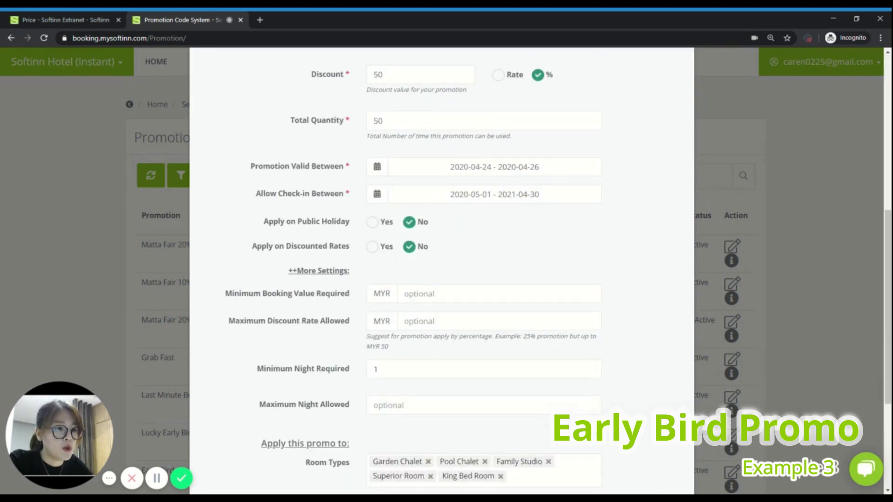
scroll(567, 241, "down", 2)
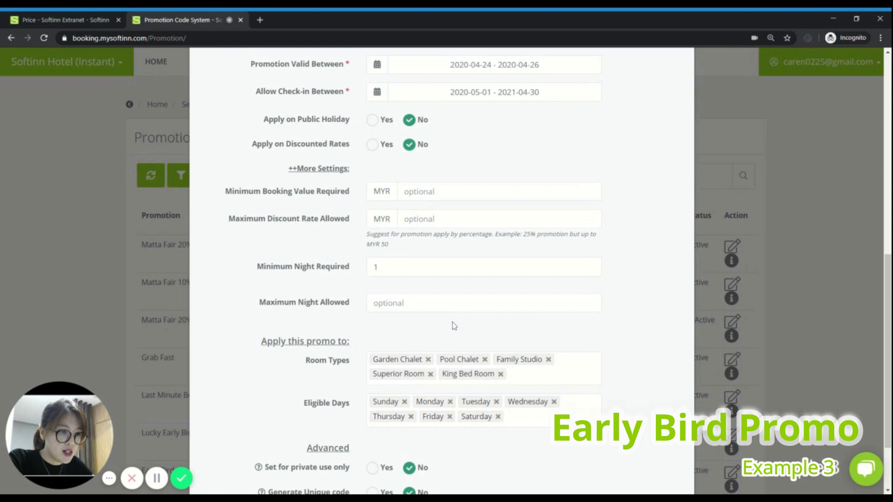
scroll(454, 325, "down", 2)
left_click(641, 465)
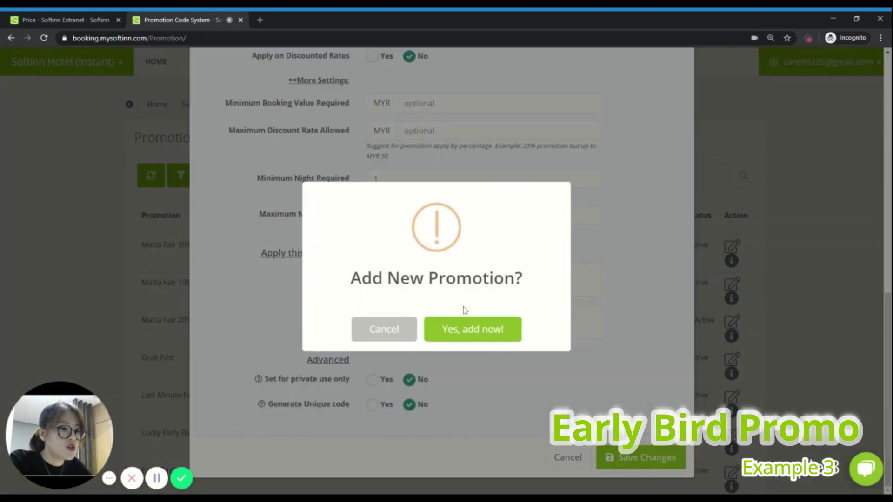
left_click(469, 326)
left_click(441, 332)
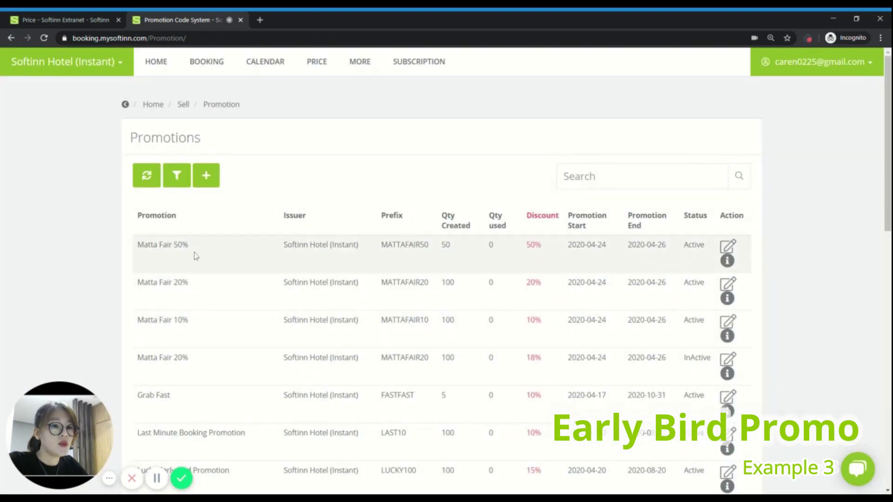
key("ctrl+plus")
left_click_drag(96, 269, 568, 280)
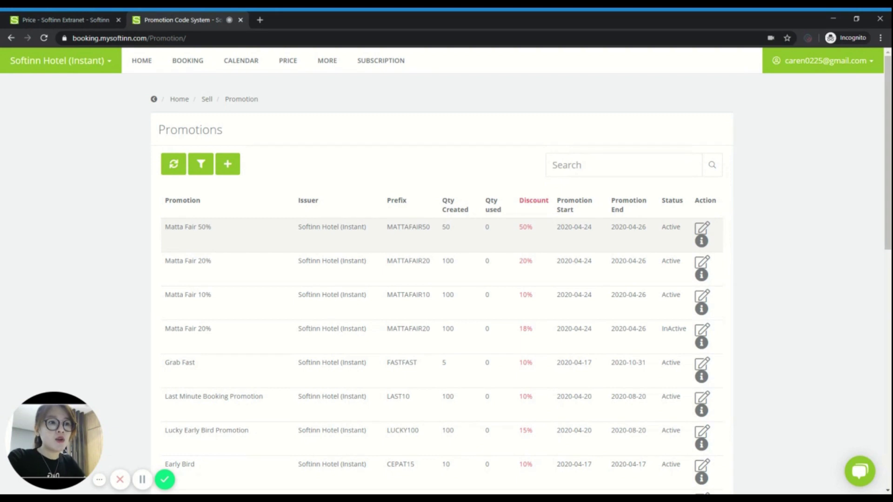
Step: Open a blank Add Promotion form from the Promotions page
left_click(228, 164)
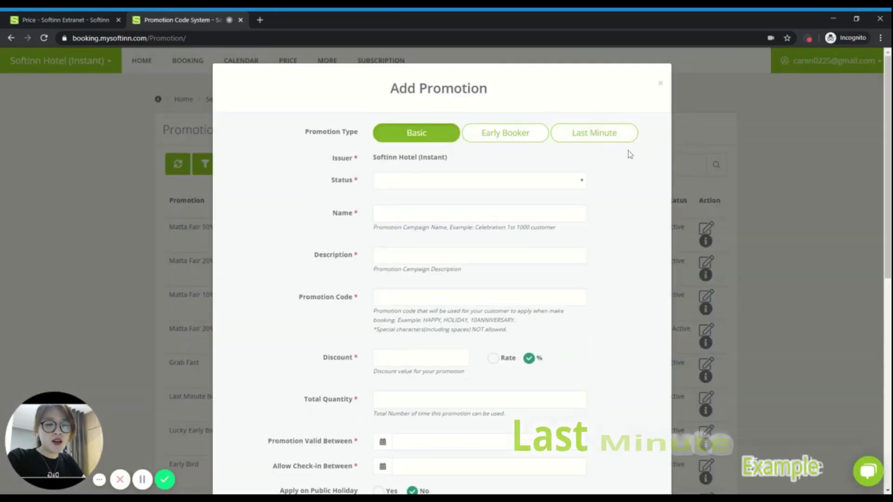
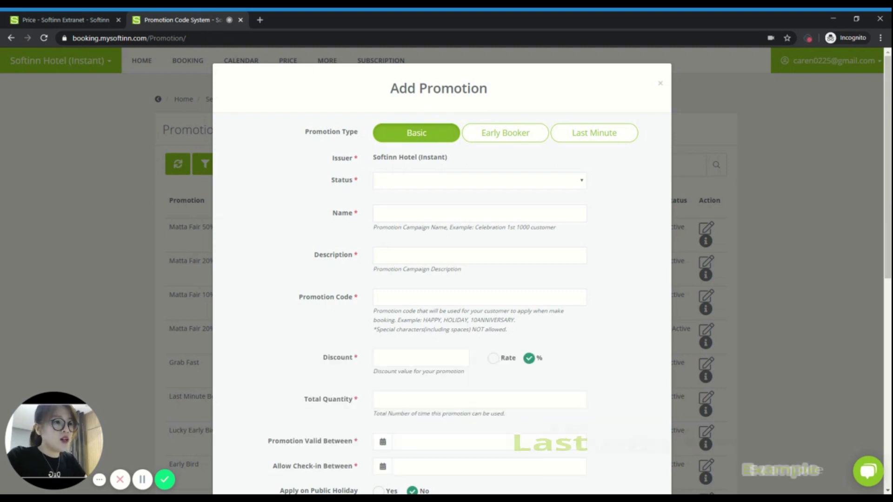
Step: Make it an Active Last Minute promotion named 'Last Minute Xmas', with the name reused as description
left_click(612, 134)
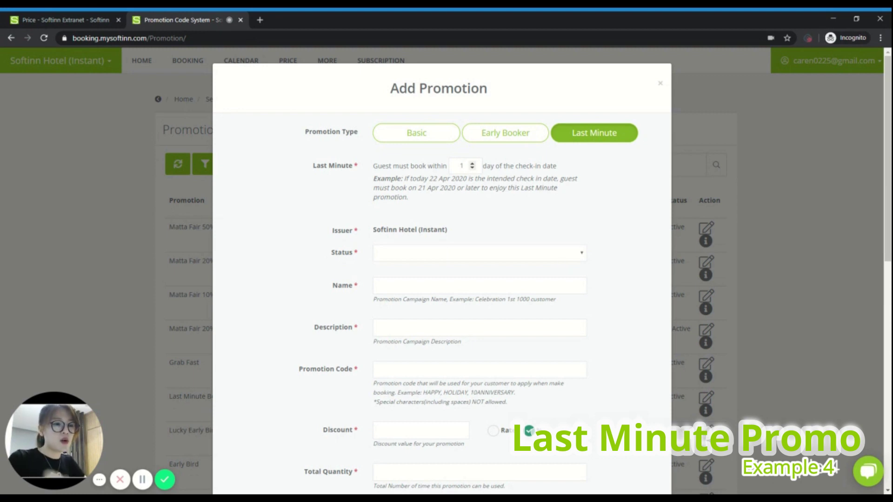
left_click(433, 255)
left_click(429, 264)
key("Tab")
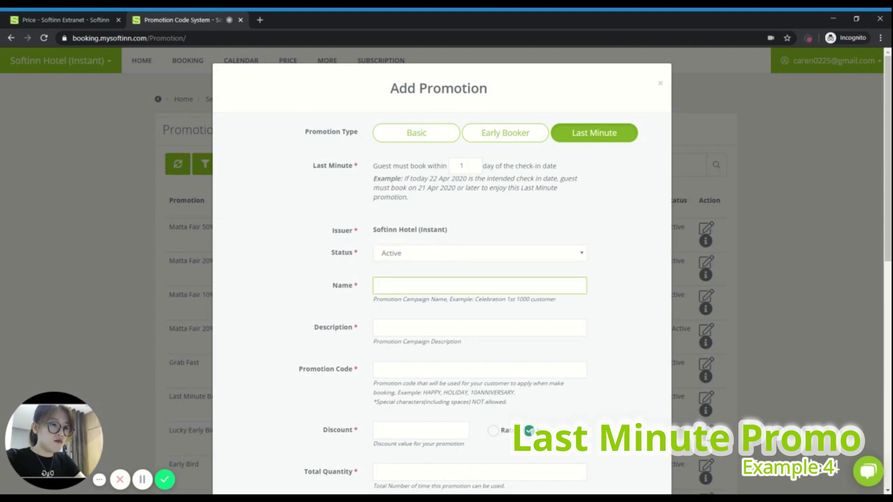
type("Last Minut")
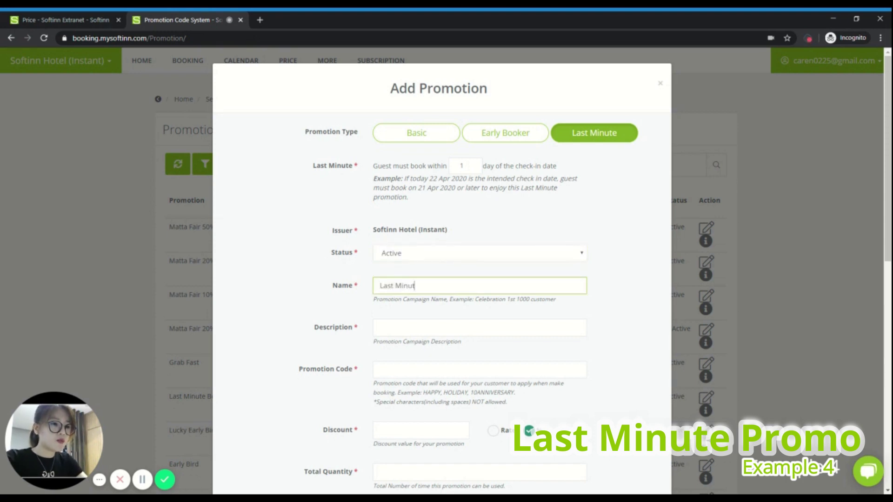
type("e Xmas")
key("ctrl+a")
key("ctrl+c")
key("Tab")
key("ctrl+v")
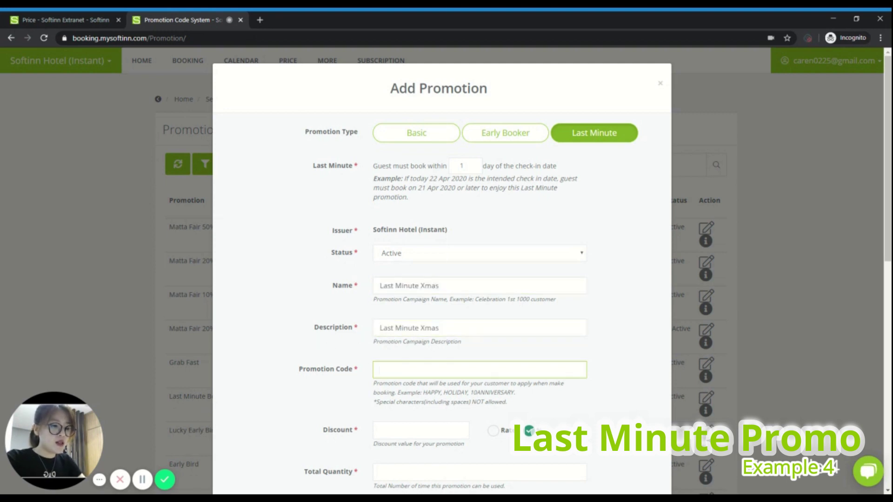
Step: Enter promo code LASTXMAS10 and a 10% discount
type("LASTXMAS10")
left_click(398, 430)
type("10")
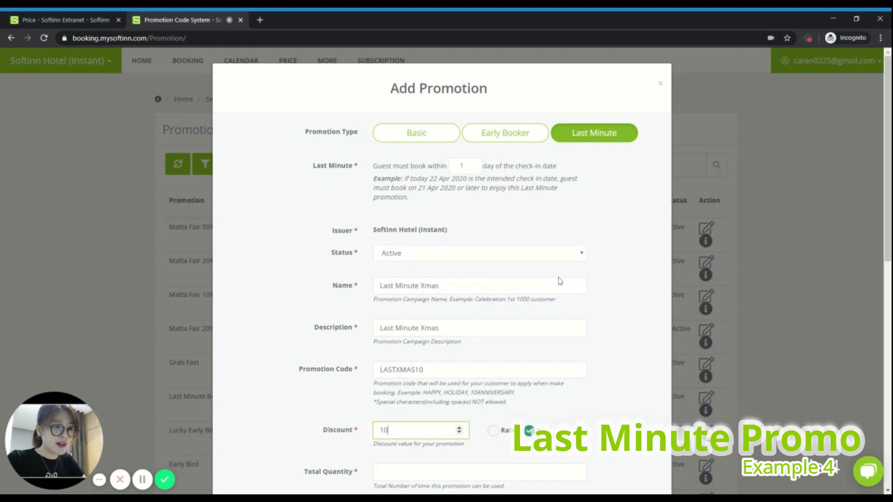
scroll(560, 279, "down", 3)
left_click(458, 359)
scroll(391, 345, "down", 1)
left_click(391, 319)
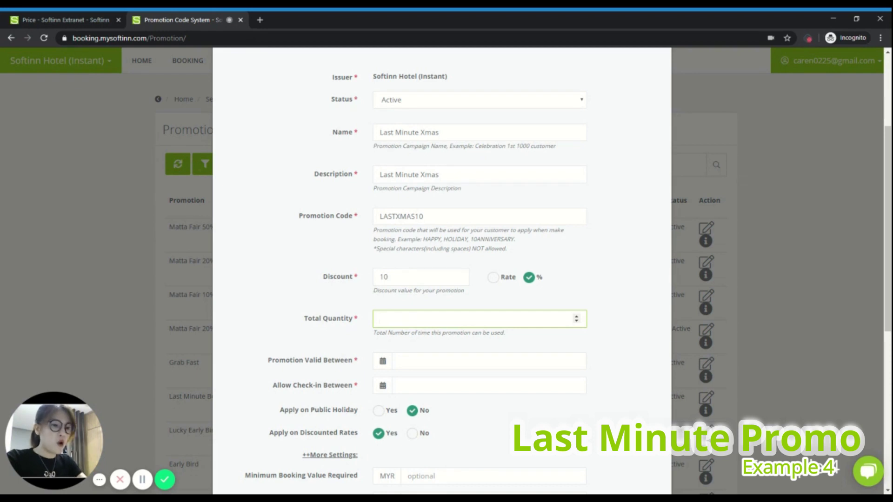
Step: Set total quantity 20 and promotion validity from 2020-04-24 to 2020-10-31
type("20")
left_click(465, 361)
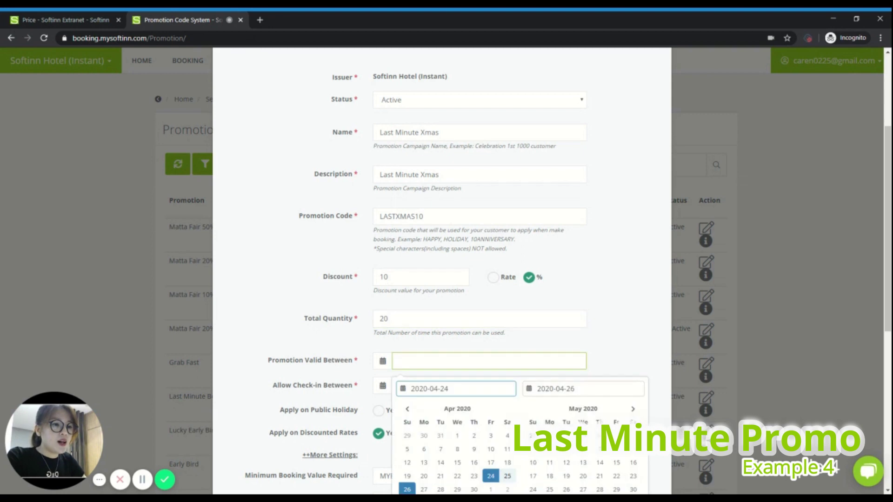
scroll(445, 279, "down", 2)
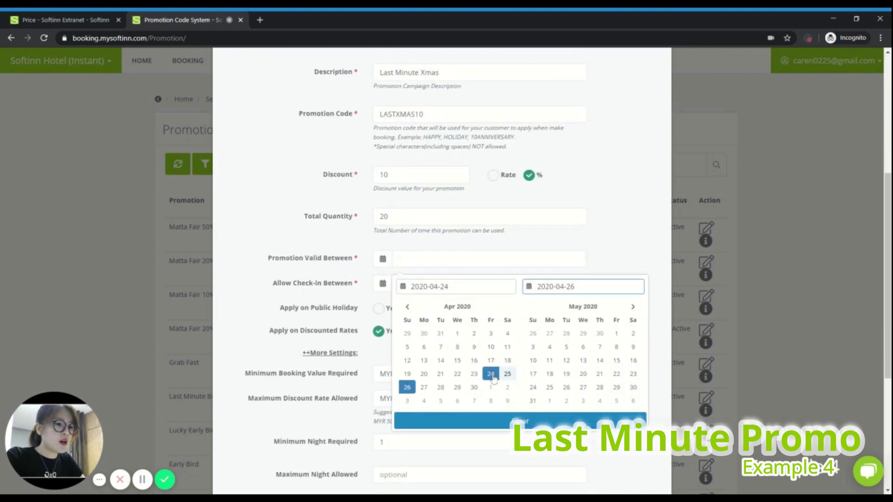
left_click(633, 307)
left_click(633, 307)
left_click(633, 306)
left_click(633, 307)
left_click(633, 307)
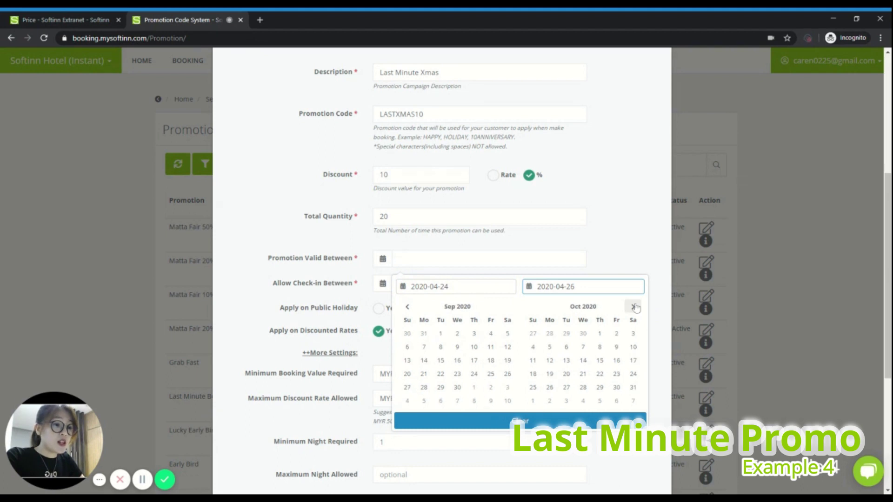
left_click(633, 387)
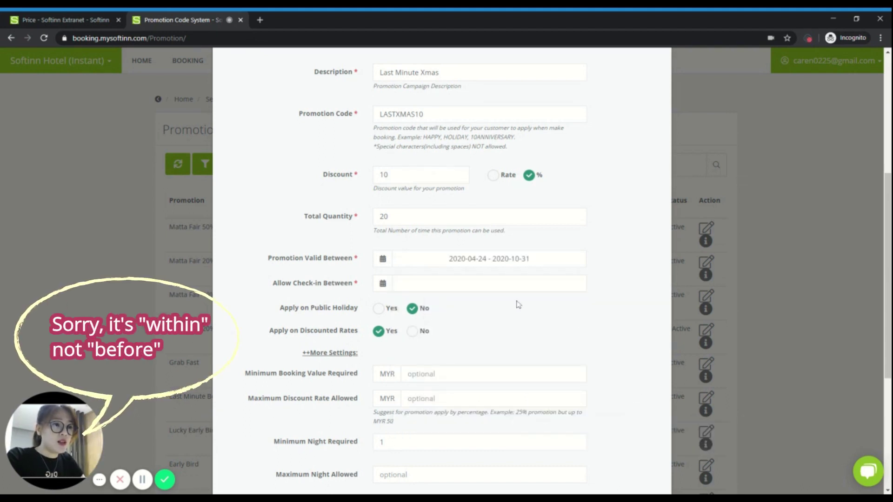
Step: Allow check-ins only from 2020-12-25 to 2020-12-26
left_click(516, 285)
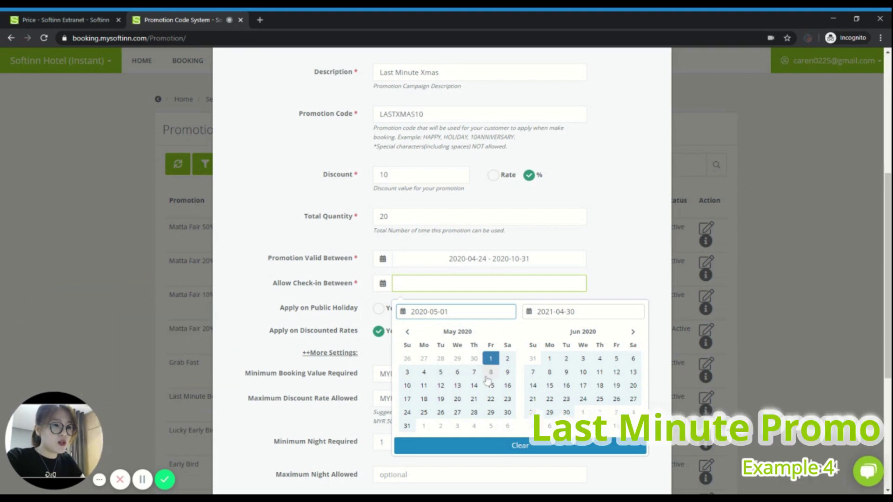
left_click(633, 332)
left_click(633, 331)
left_click(633, 331)
left_click(633, 332)
left_click(633, 332)
left_click(633, 332)
left_click(633, 332)
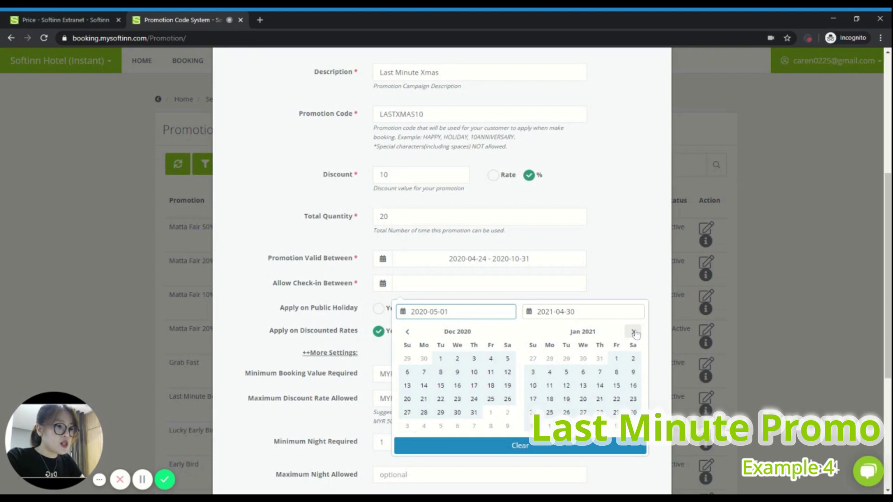
left_click(490, 398)
left_click(508, 398)
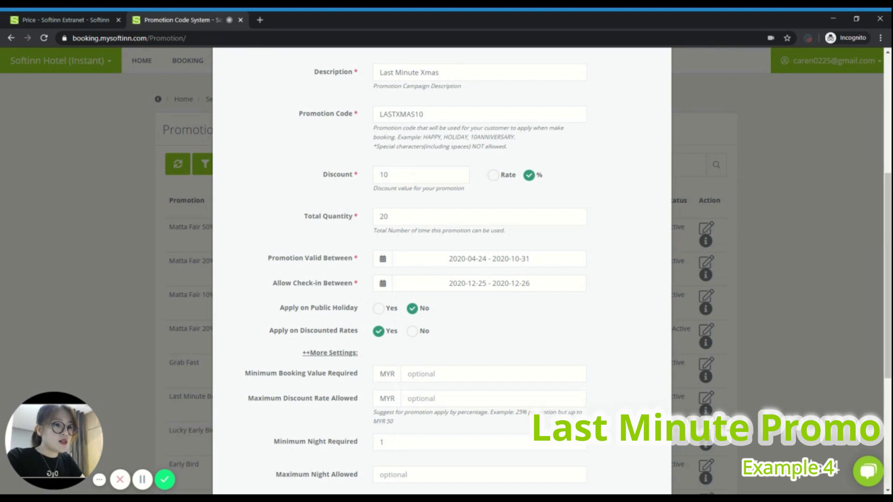
Step: Exclude the promo from discounted rates, then save and confirm adding it
left_click(412, 331)
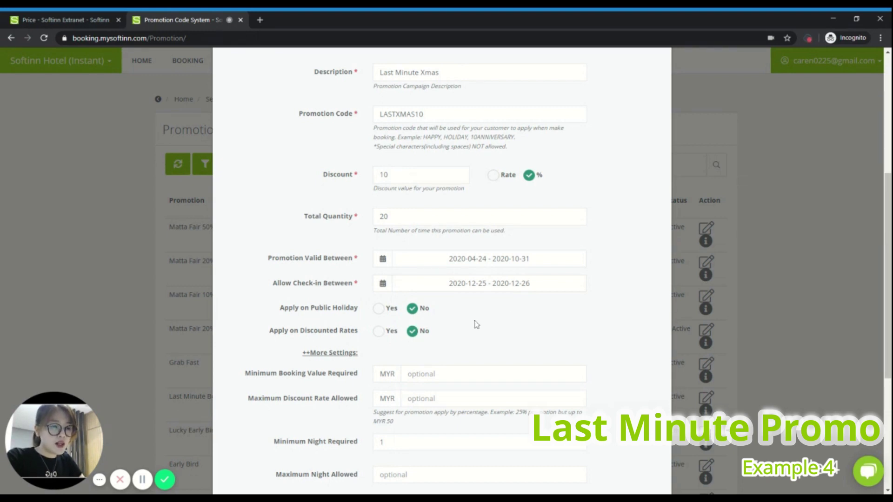
scroll(575, 206, "down", 2)
scroll(440, 256, "down", 3)
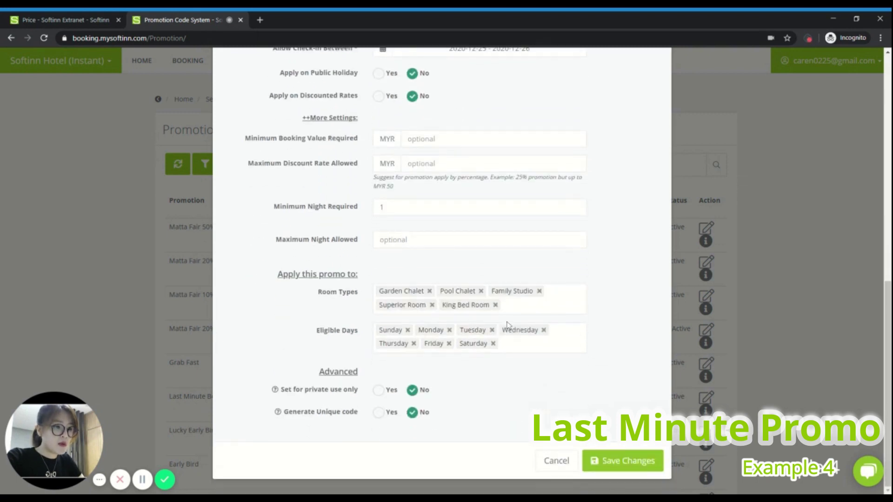
left_click(623, 461)
left_click(472, 324)
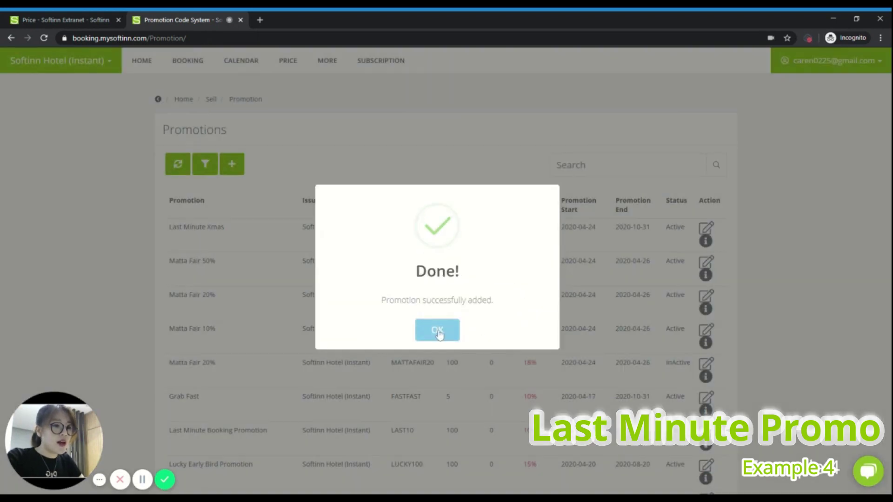
Step: Dismiss the success message and view Last Minute Xmas details: 0/20 usage and booking-engine URL
left_click(438, 331)
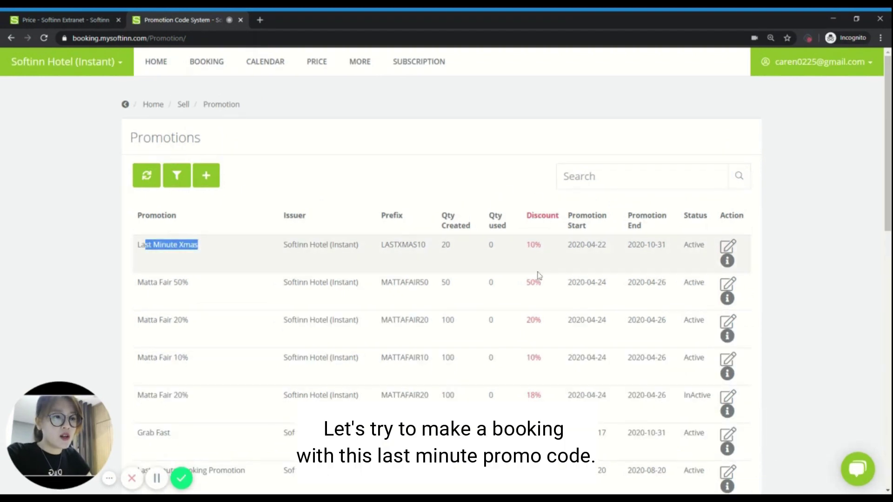
left_click(728, 261)
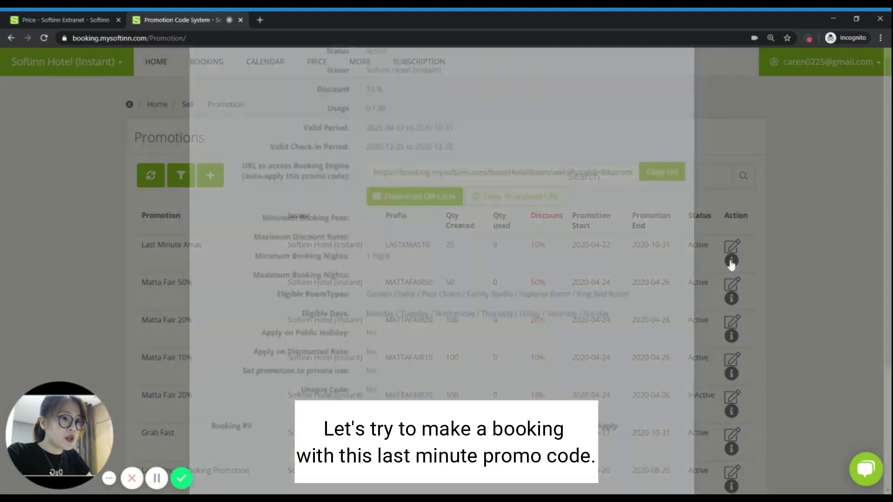
scroll(296, 228, "down", 2)
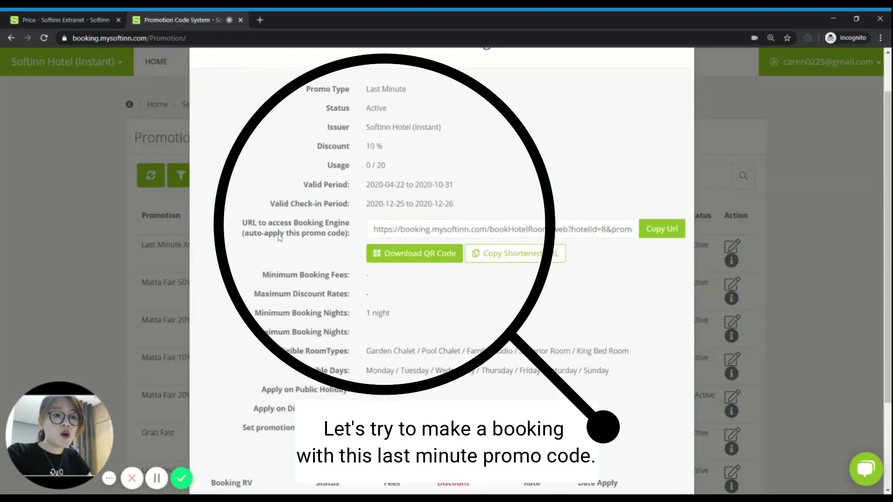
Step: Copy the promo's booking engine link and load it in a new browser tab
left_click(662, 229)
left_click(260, 19)
key("ctrl+v")
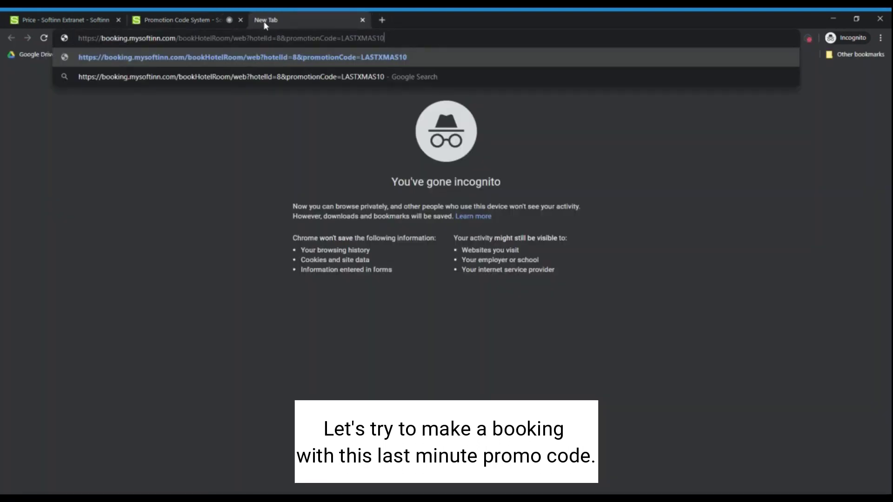
key("Return")
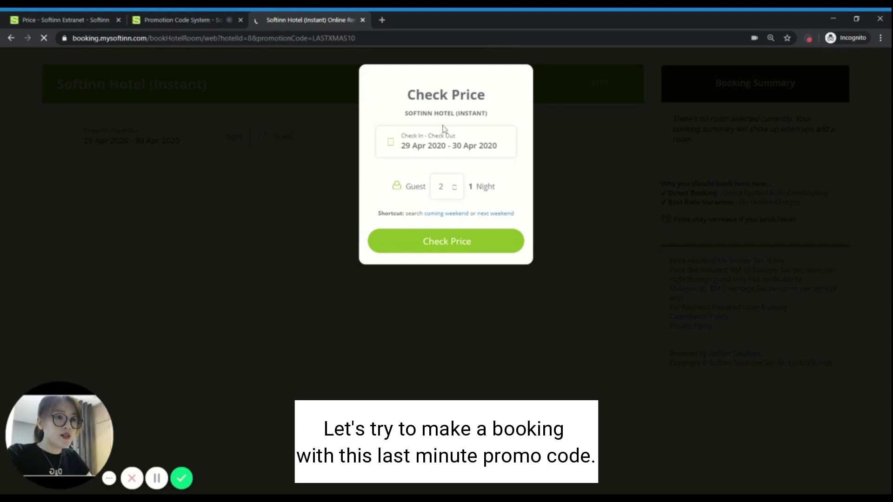
Step: Pick a 25–26 Dec 2020 stay and check prices for available rooms
left_click(445, 151)
left_click(593, 171)
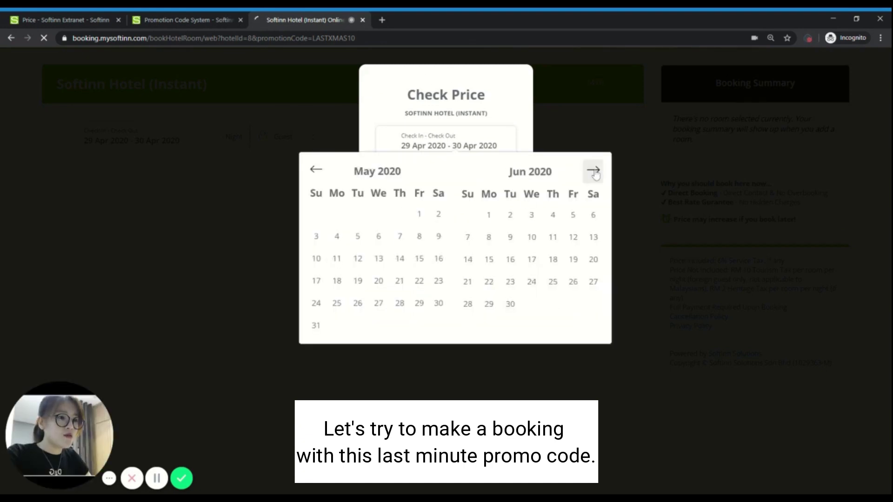
left_click(594, 172)
left_click(593, 172)
left_click(593, 171)
left_click(594, 172)
left_click(594, 171)
left_click(593, 171)
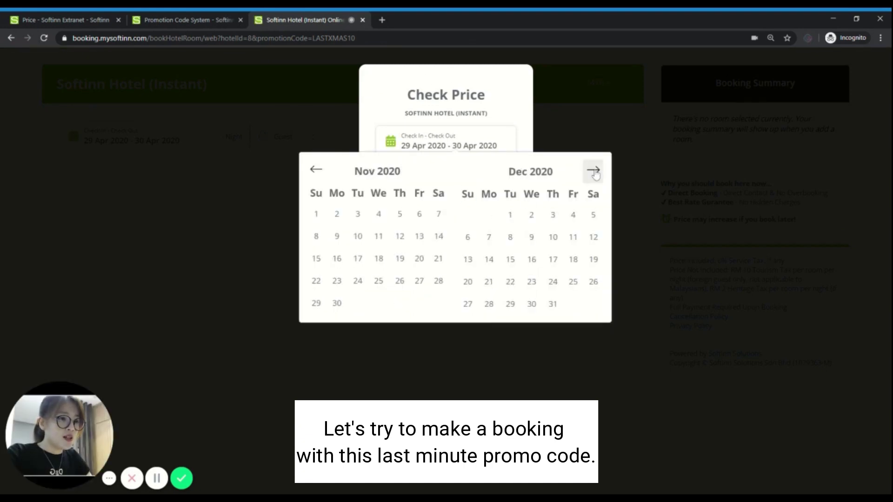
left_click(573, 282)
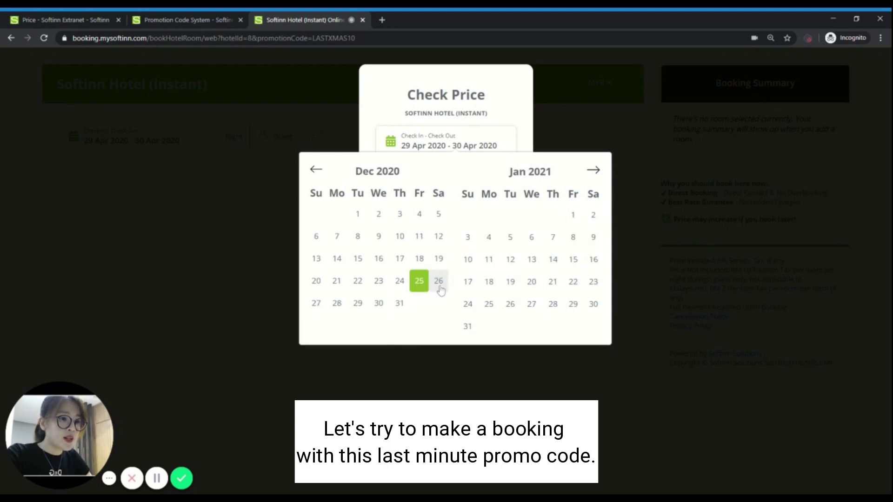
left_click(440, 283)
left_click(456, 240)
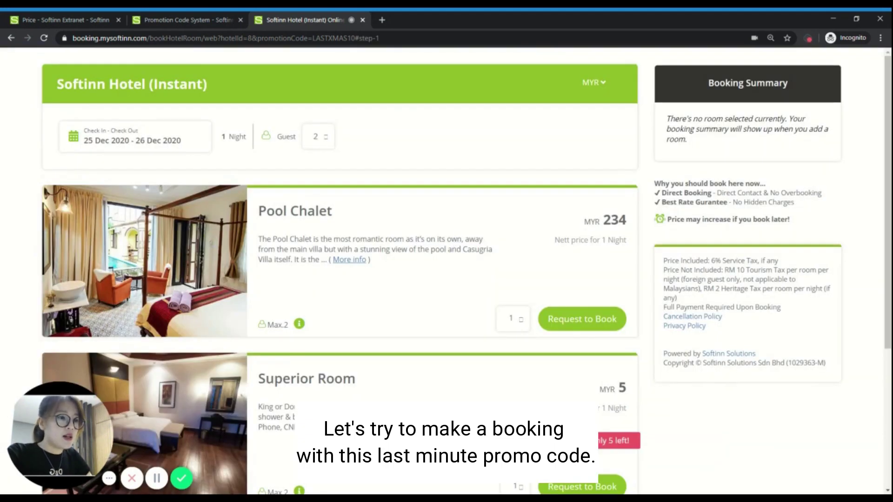
Step: Request to book the Pool Chalet and read the lastxmas10 too-far-ahead promo error
scroll(334, 270, "down", 5)
scroll(334, 270, "up", 5)
scroll(418, 269, "down", 1)
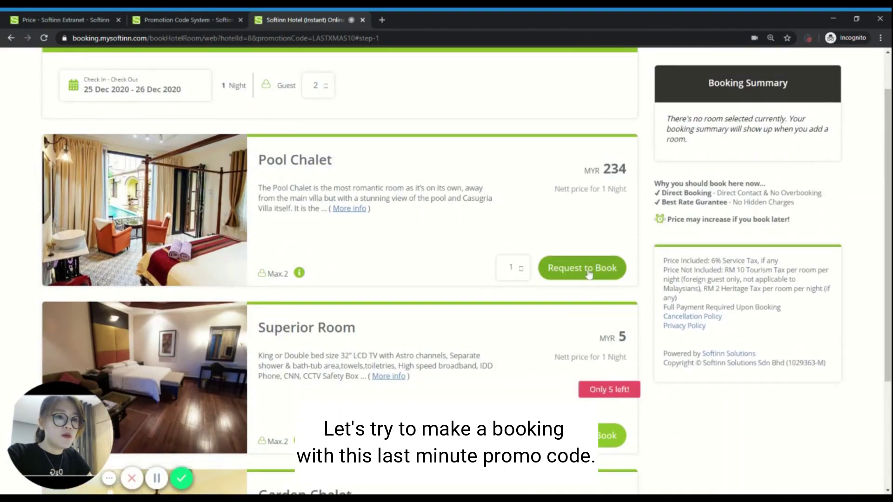
left_click(588, 274)
key("ctrl+plus")
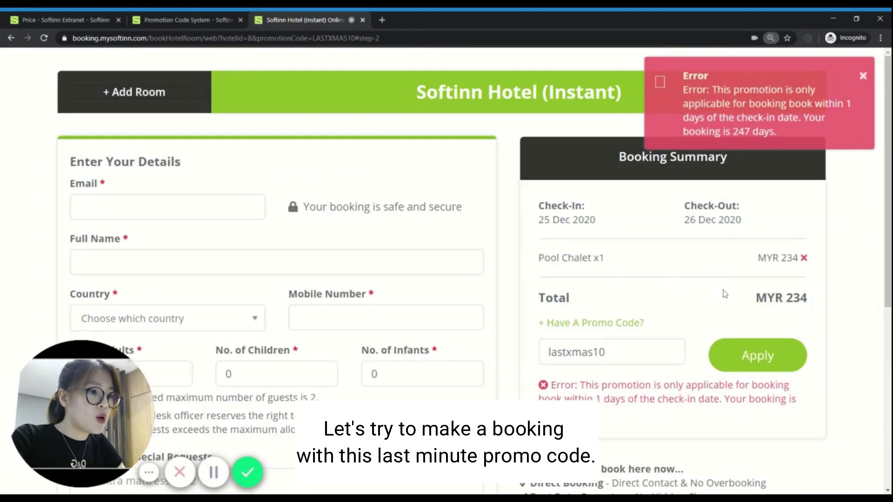
key("ctrl+plus")
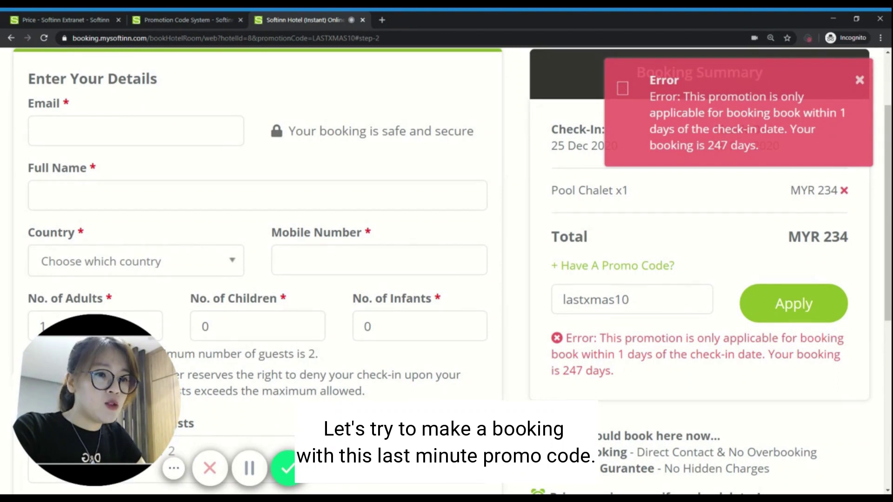
scroll(447, 270, "down", 1)
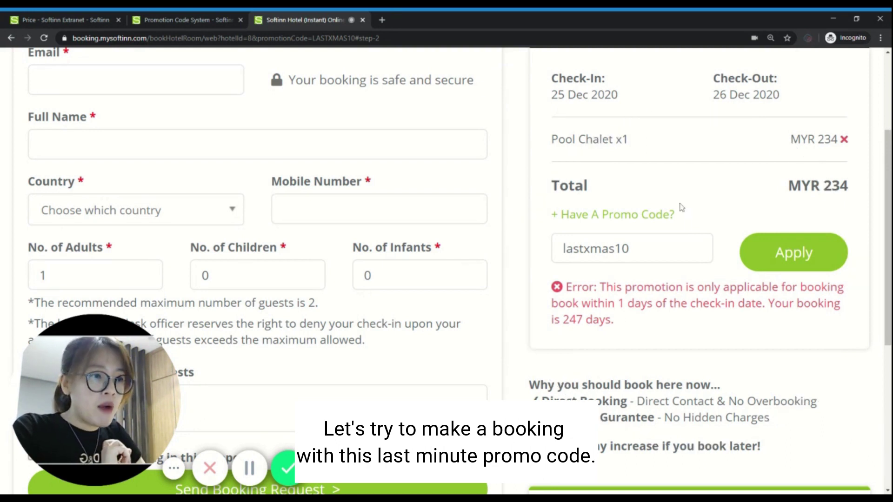
scroll(684, 233, "up", 2)
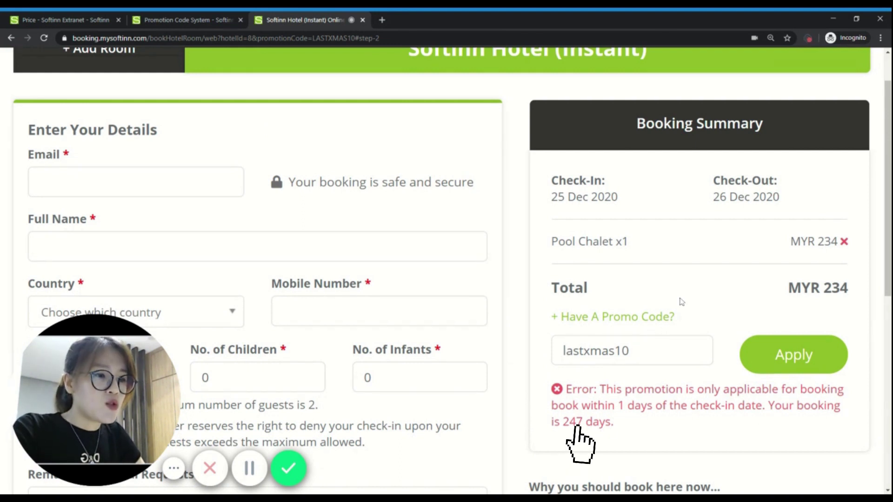
key("ctrl+minus")
key("ctrl+minus")
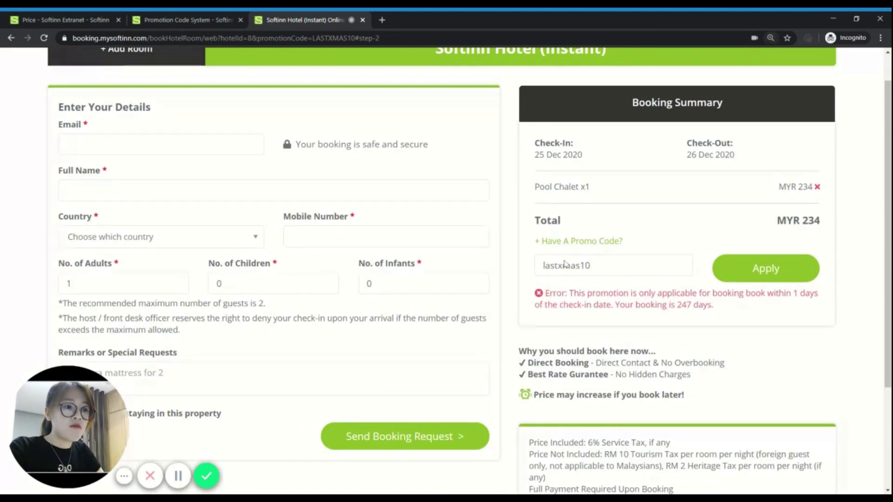
key("ctrl+minus")
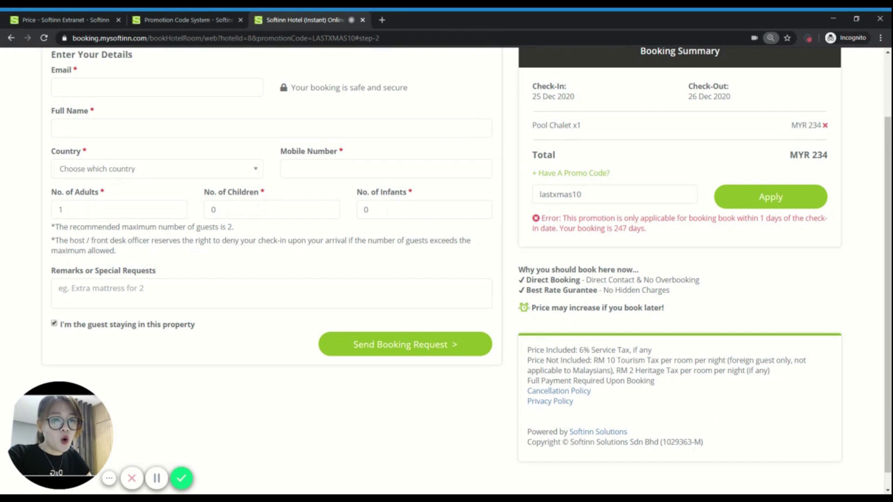
scroll(625, 302, "up", 3)
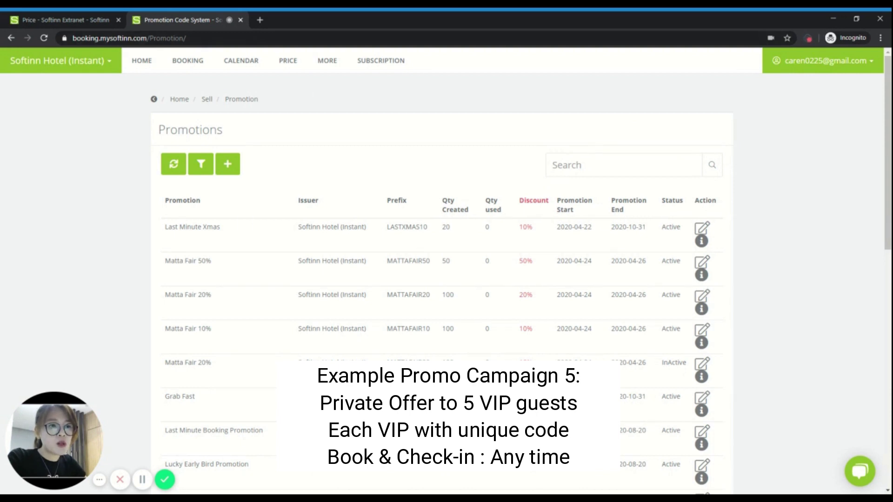
Step: Start a new Active promotion named 'My VIP'
left_click(228, 168)
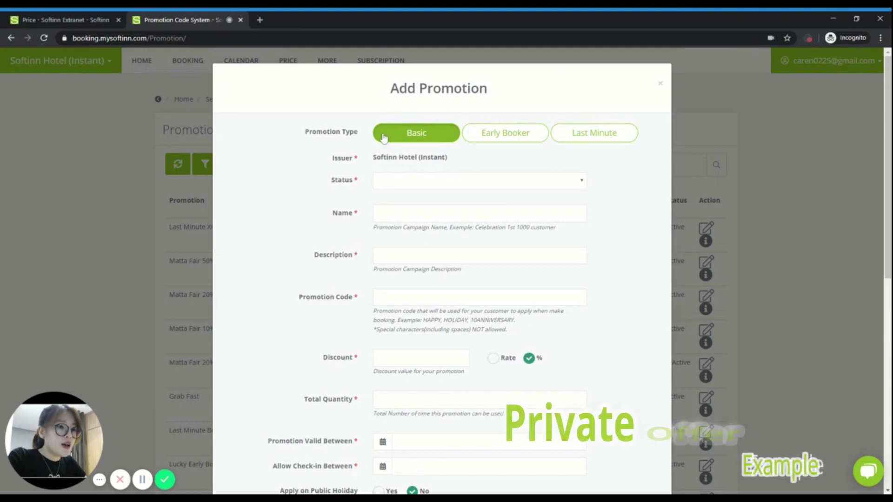
scroll(385, 136, "down", 1)
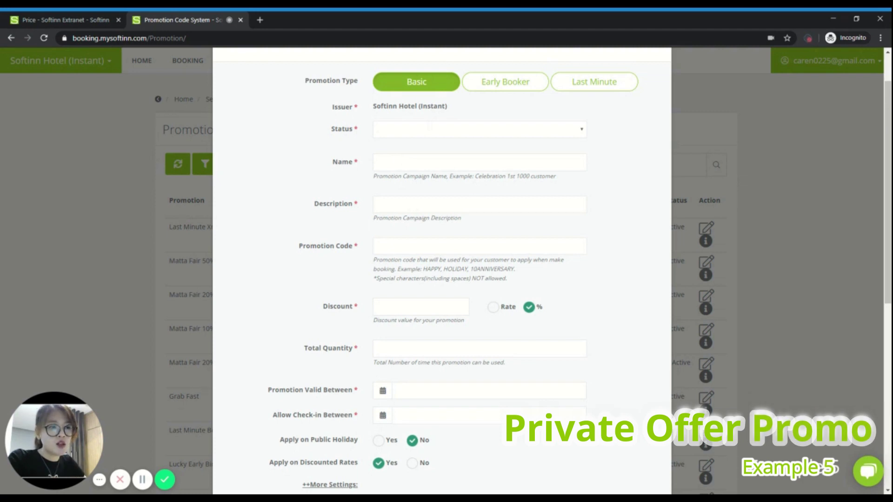
left_click(402, 135)
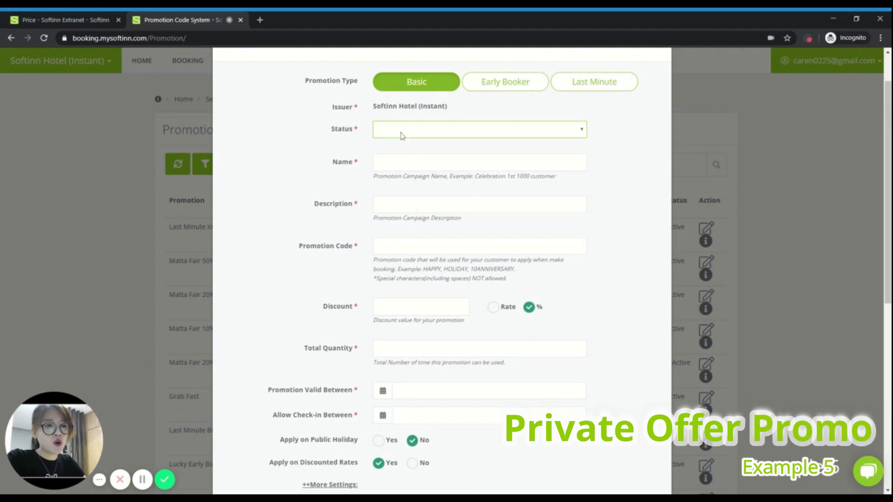
left_click(401, 144)
key("Tab")
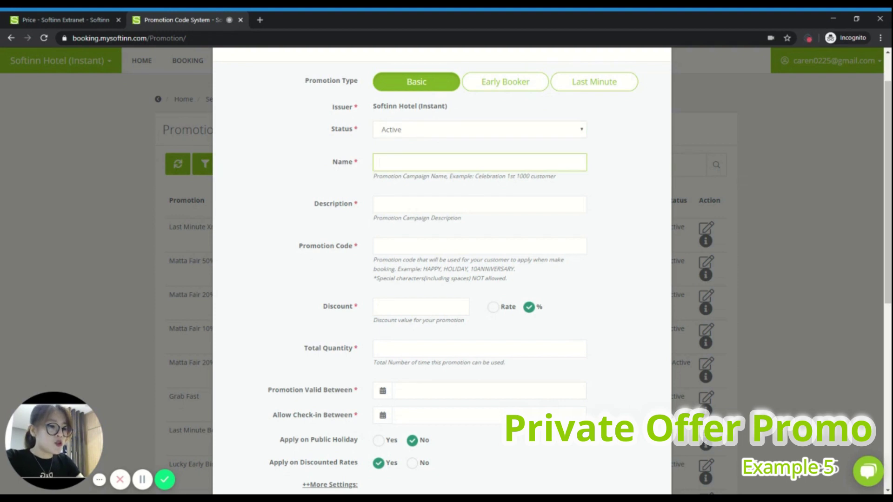
type("My VIP")
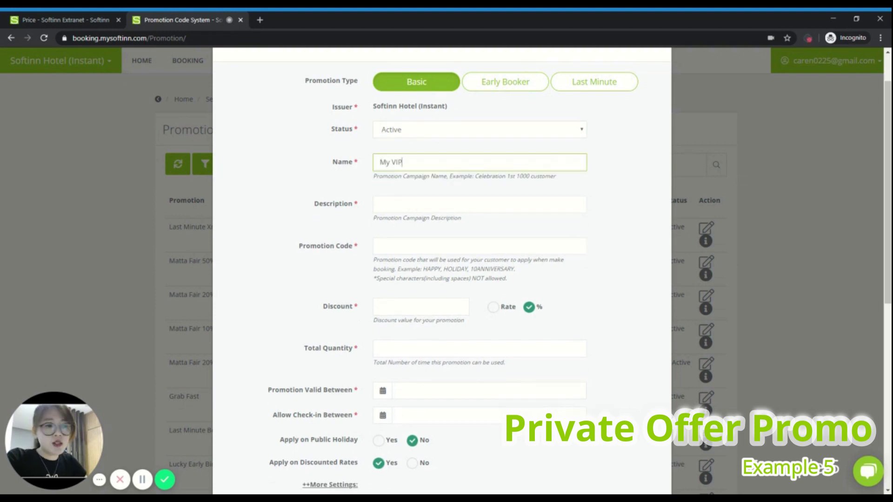
Step: Add description '5 VIPs of mine', code VIP and a 30% discount
left_click(480, 204)
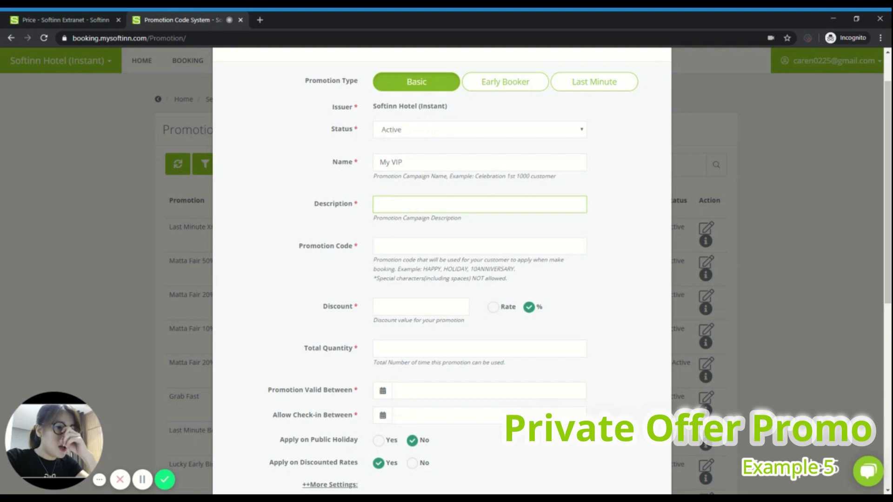
type("5 VIPs of")
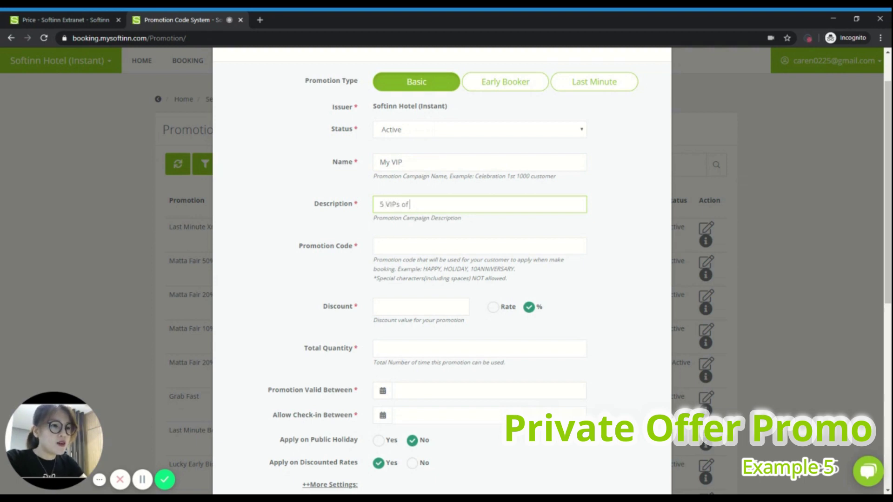
type(" meine")
left_click(380, 246)
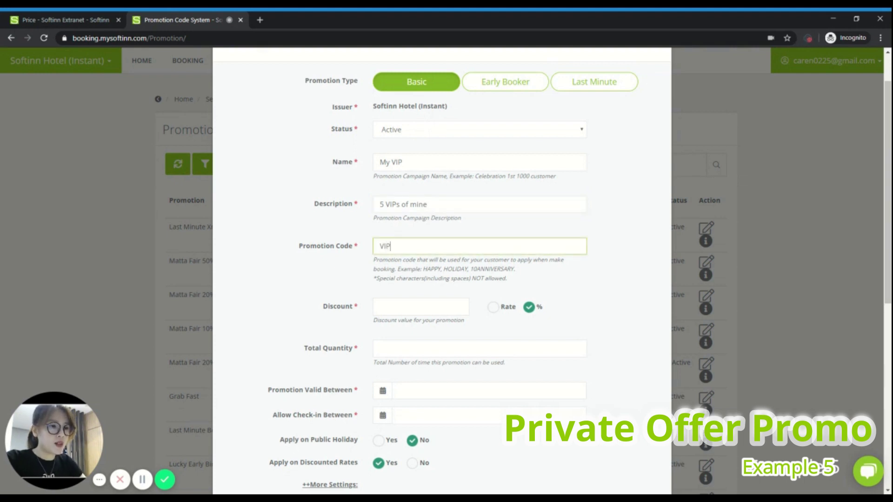
left_click(409, 307)
type("30")
scroll(593, 300, "down", 2)
key("Tab")
Step: Set total quantity 5 and end the promotion's validity on 28 Feb 2021
type("5")
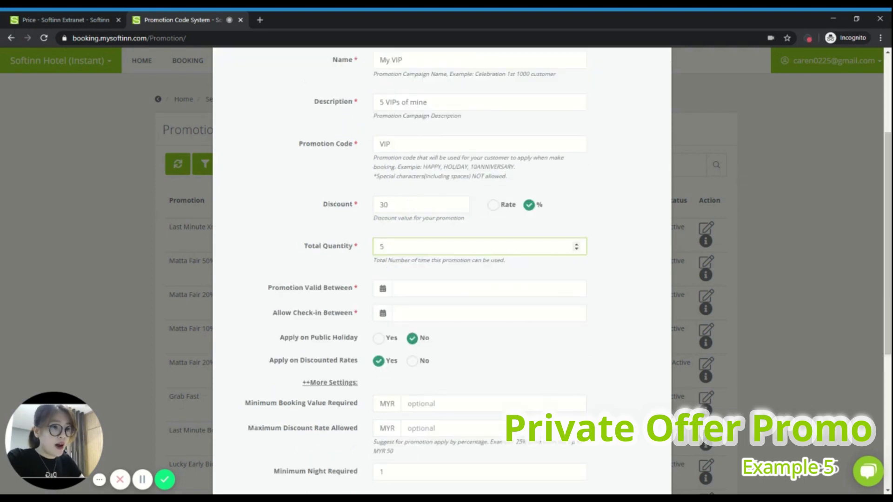
scroll(593, 300, "down", 2)
key("Tab")
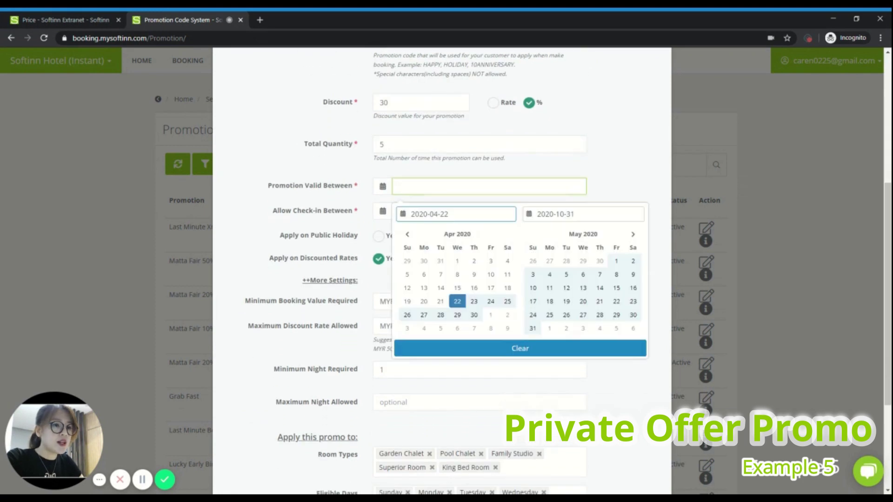
left_click(458, 302)
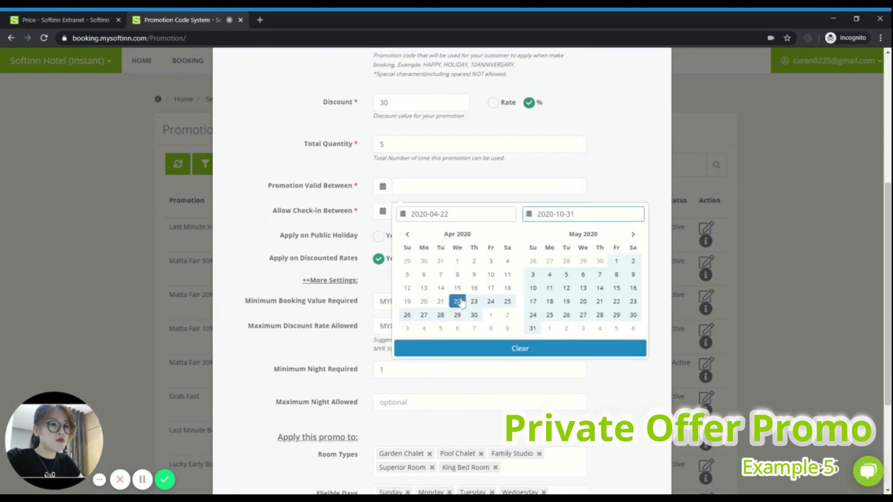
double_click(632, 234)
double_click(632, 234)
double_click(633, 235)
left_click(633, 235)
double_click(634, 235)
left_click(533, 315)
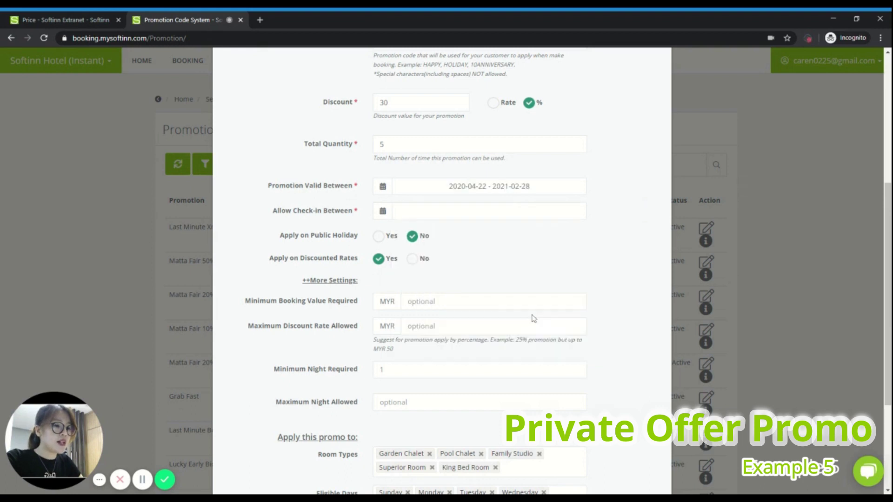
Step: Allow check-ins from 2020-04-01 to 2021-03-31 and exclude discounted rates
left_click(486, 213)
left_click(491, 327)
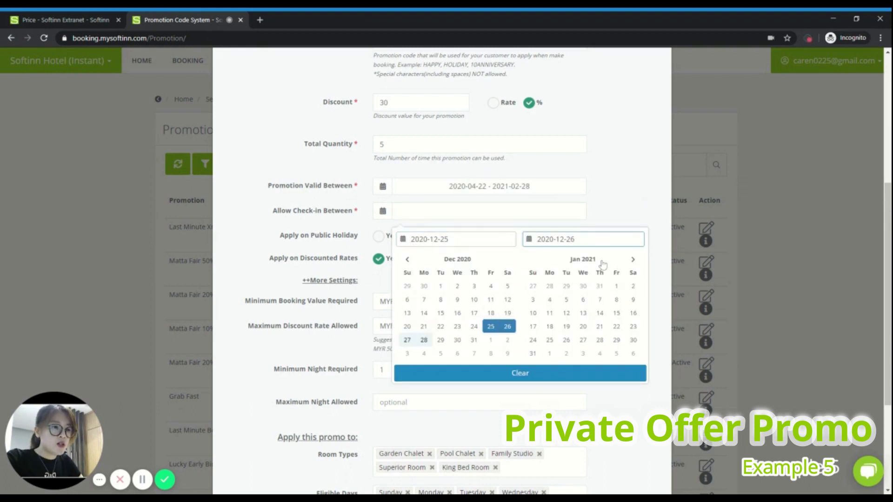
double_click(410, 260)
double_click(409, 259)
double_click(409, 260)
left_click(410, 260)
double_click(409, 260)
left_click(583, 287)
double_click(633, 259)
double_click(632, 259)
left_click(632, 260)
left_click(632, 259)
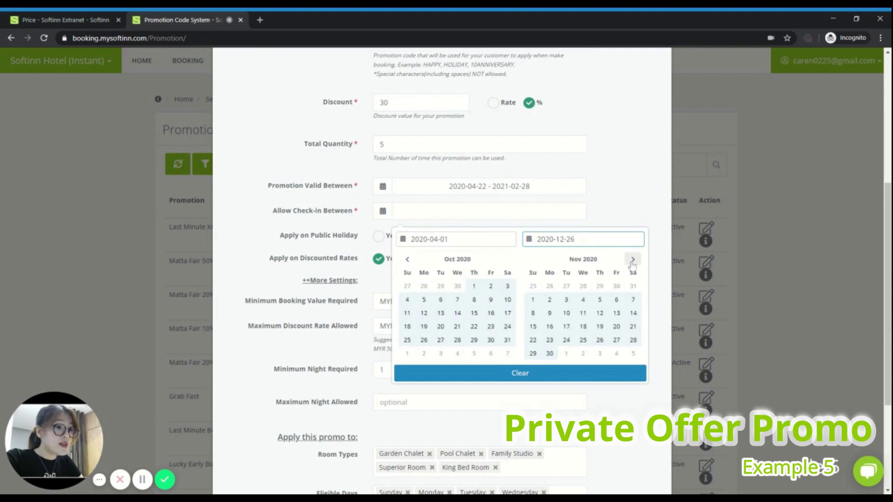
left_click(633, 259)
double_click(632, 259)
left_click(633, 259)
left_click(582, 341)
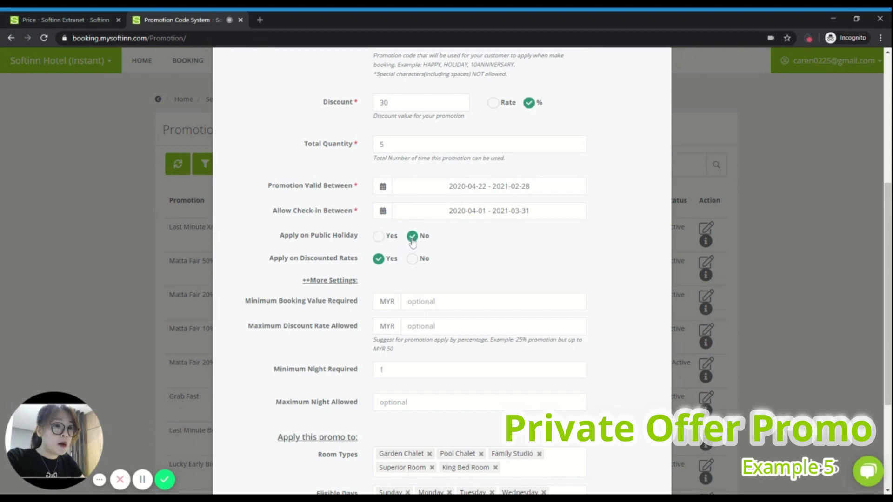
left_click(413, 258)
Step: Make My VIP private-use only with generated unique codes, then save and confirm adding it
scroll(547, 249, "down", 2)
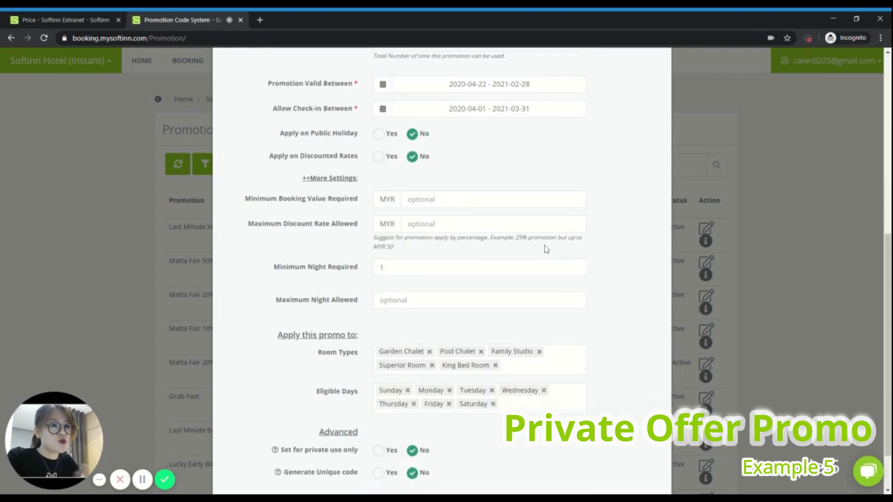
scroll(514, 174, "down", 1)
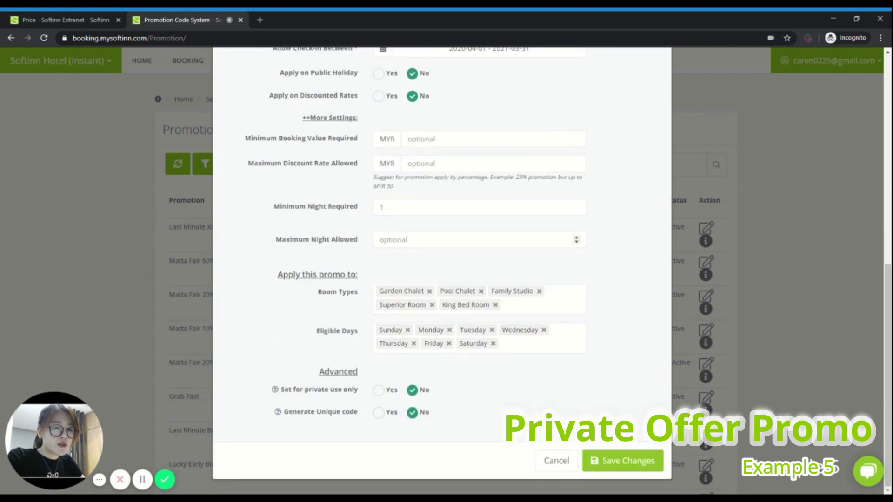
left_click(379, 391)
key("ctrl+plus")
key("ctrl+plus")
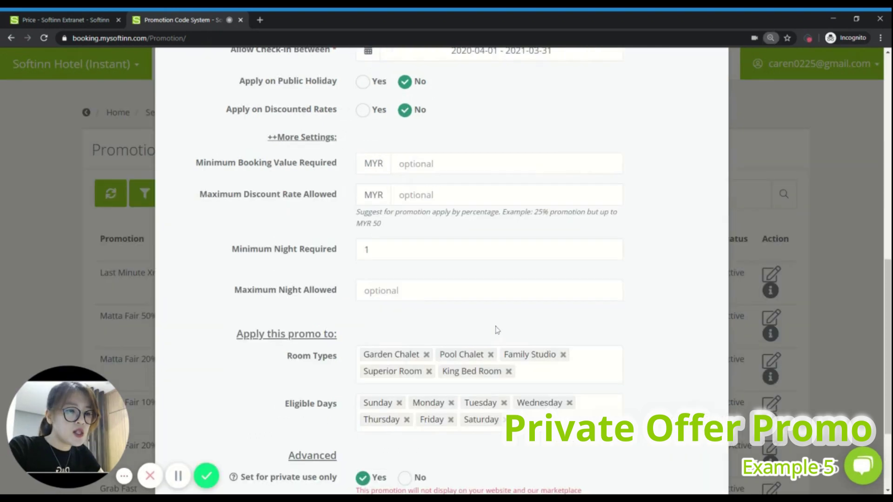
scroll(497, 330, "down", 3)
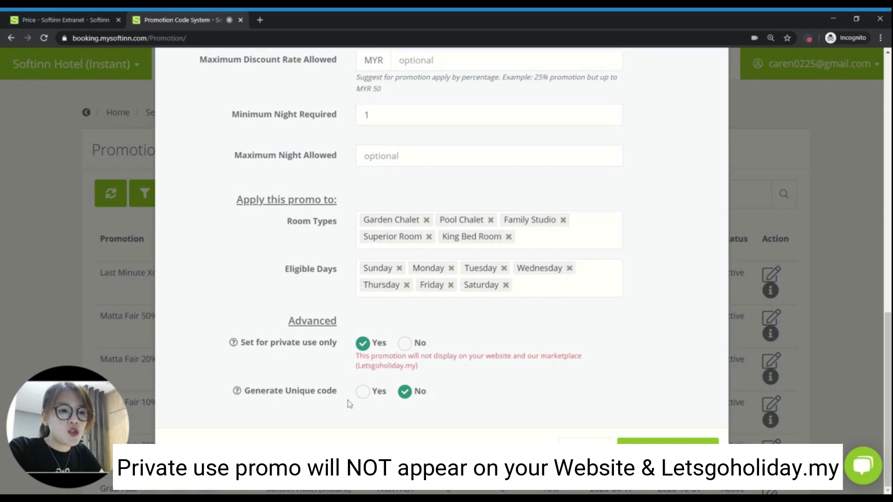
left_click(363, 393)
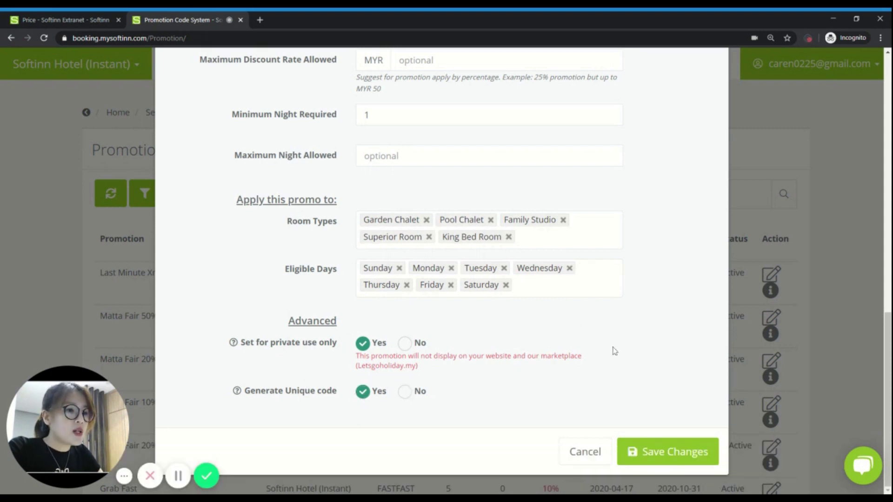
left_click(646, 450)
left_click(507, 346)
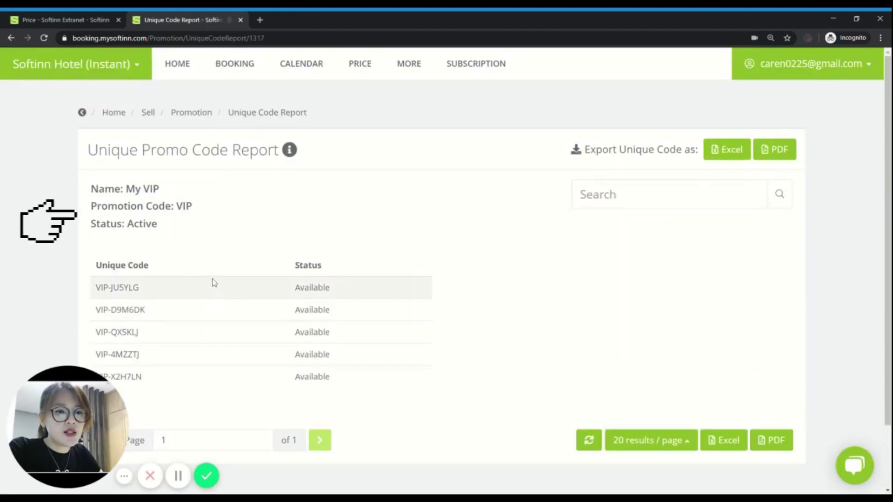
Step: Download the My VIP Unique Promo Code Report as a PDF and return to the Promotions list
scroll(88, 217, "down", 2)
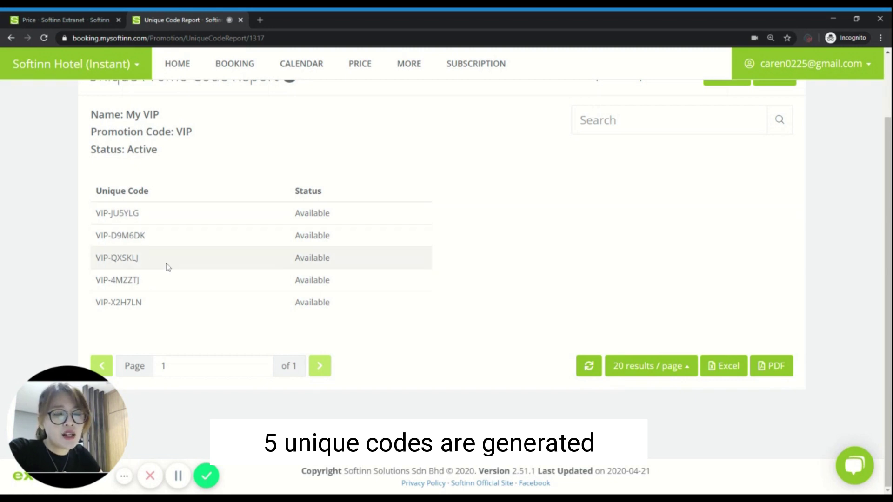
scroll(174, 278, "up", 1)
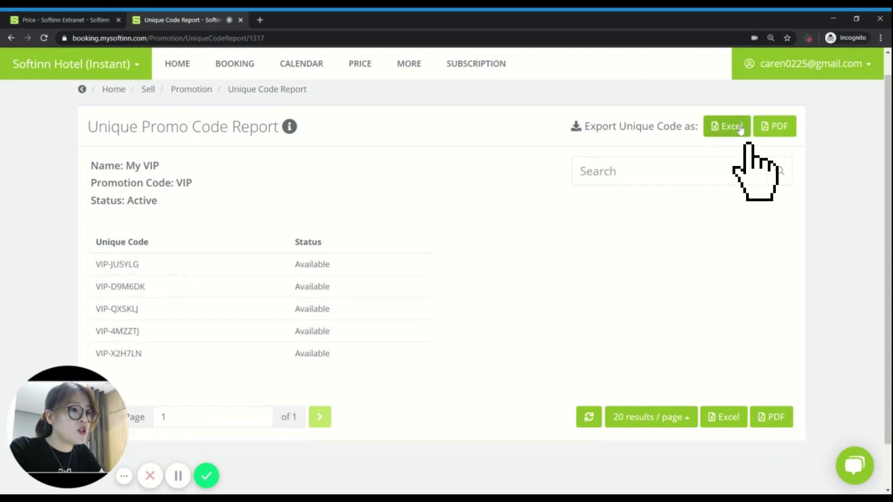
left_click(793, 130)
left_click(509, 367)
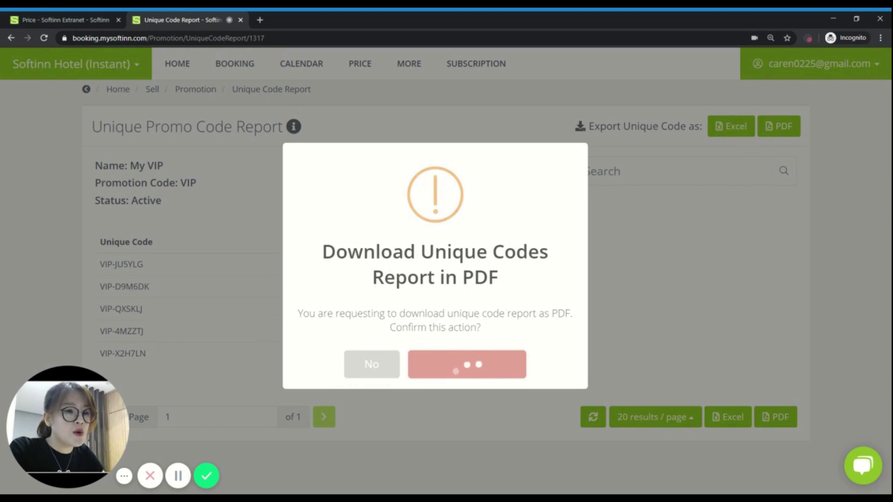
left_click(439, 334)
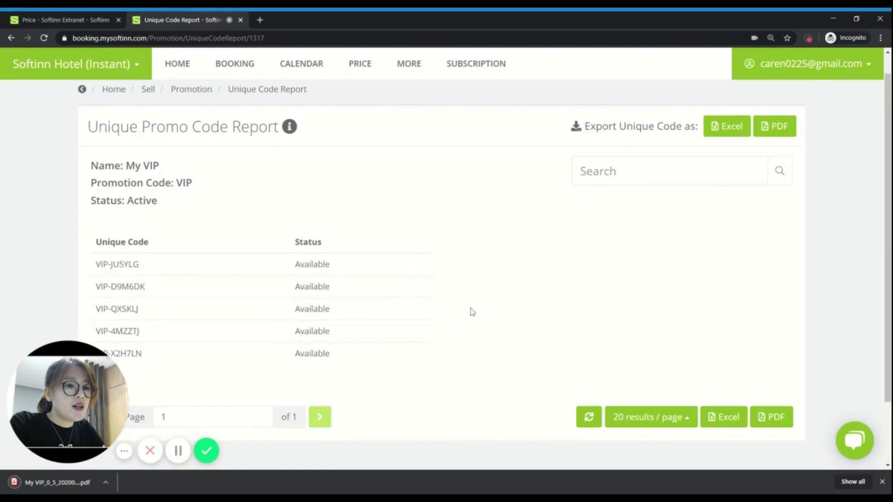
key("ctrl+minus")
key("ctrl+minus")
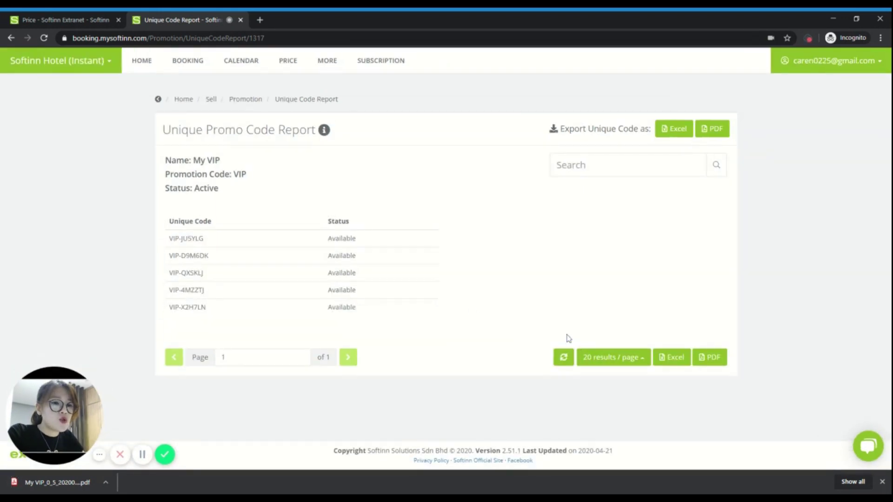
left_click(246, 99)
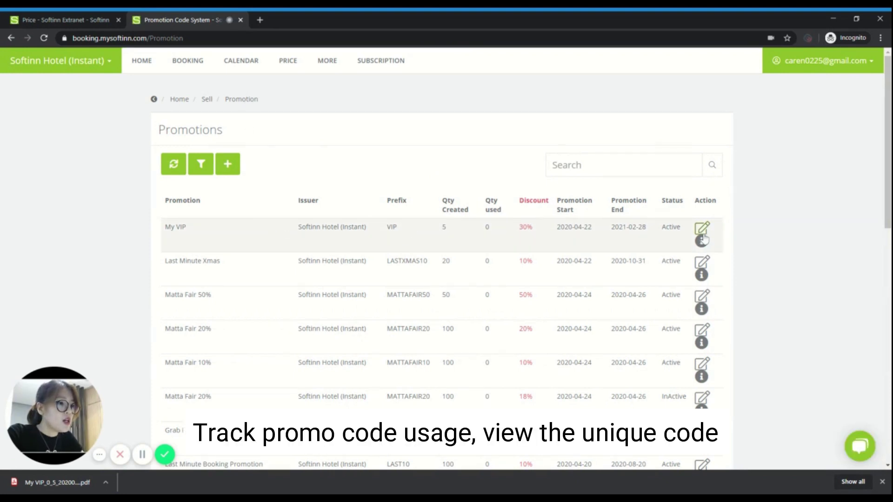
Step: Review My VIP's promotion usage details and booking engine link
left_click(701, 240)
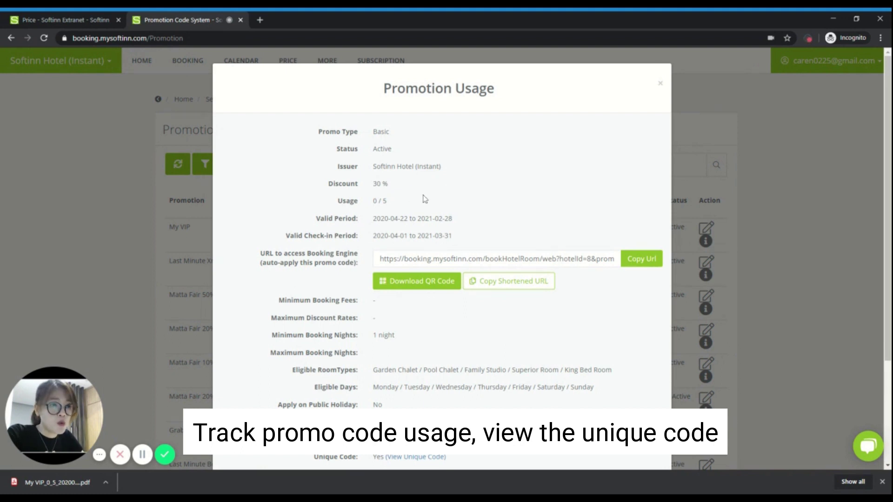
scroll(425, 201, "down", 2)
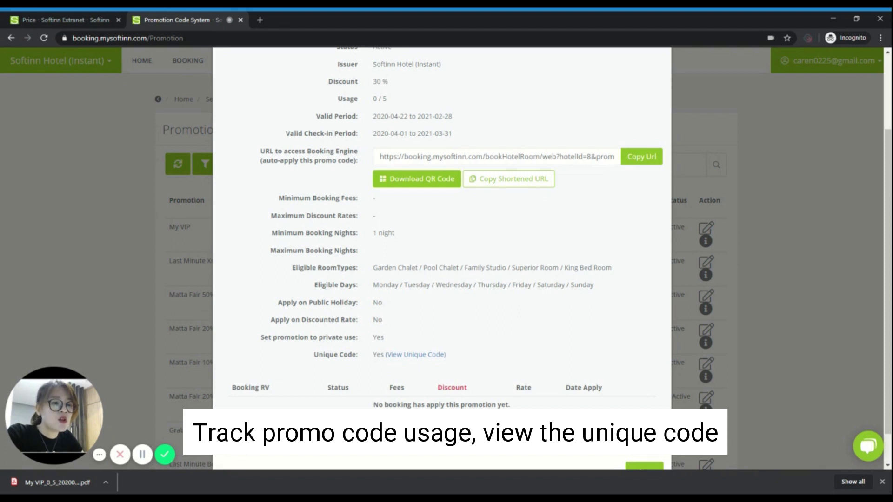
scroll(353, 340, "down", 1)
left_click_drag(259, 354, 454, 407)
left_click(470, 408)
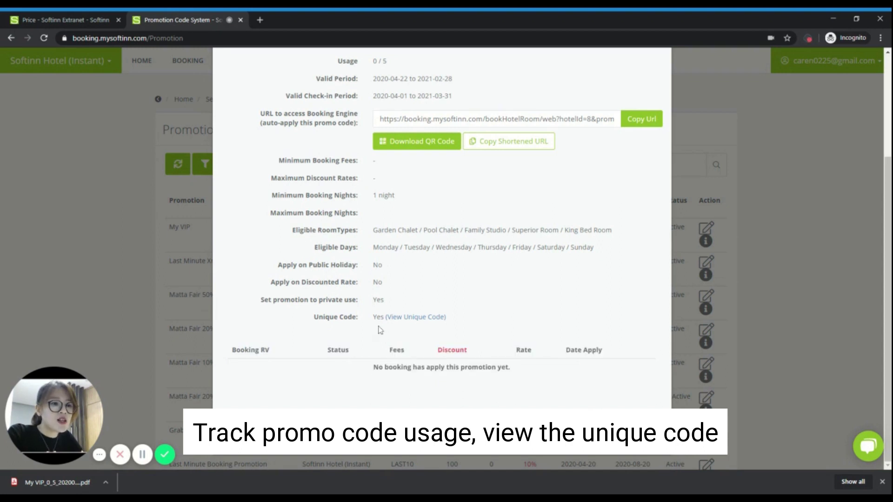
scroll(534, 279, "up", 3)
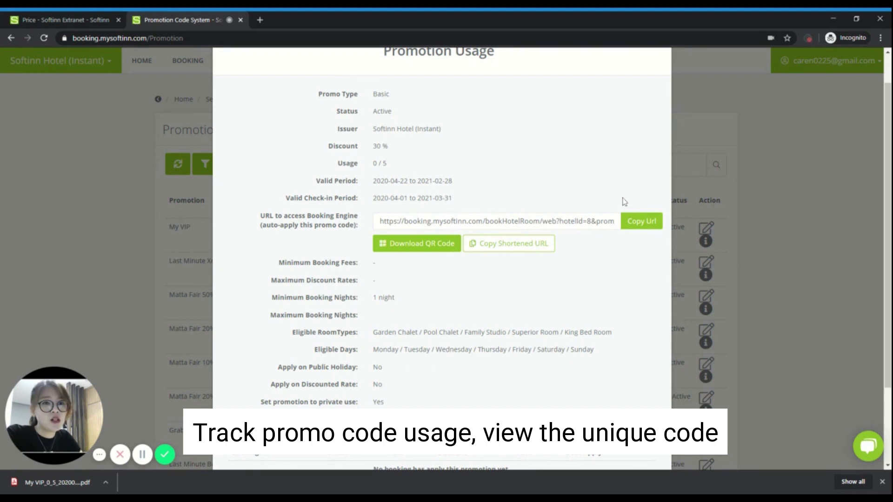
scroll(600, 195, "down", 3)
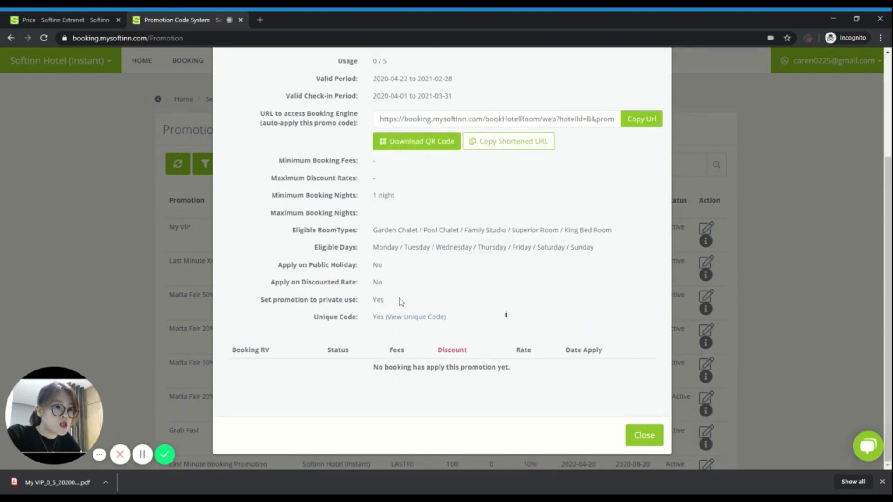
Step: View My VIP's unique codes, then close the usage details
left_click(427, 320)
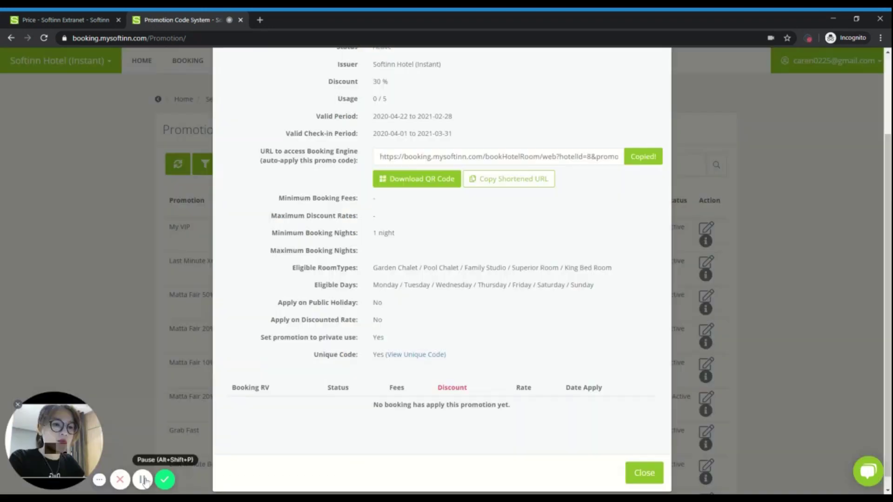
left_click(817, 261)
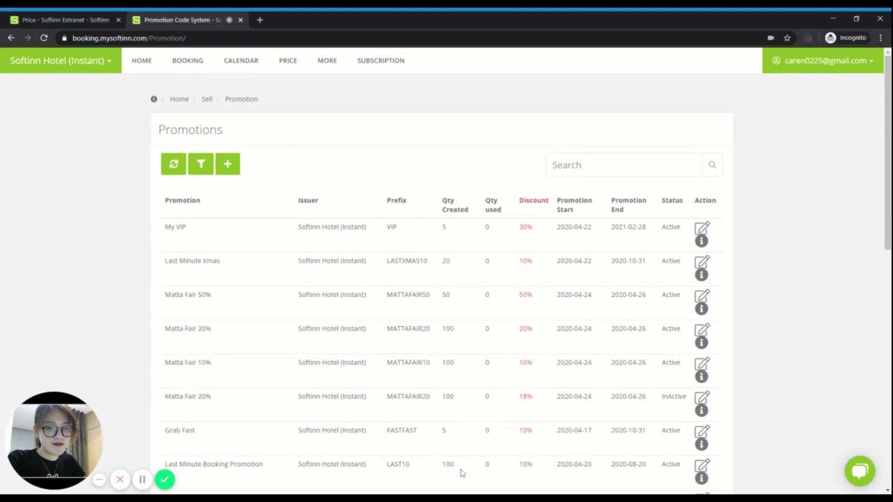
left_click(163, 481)
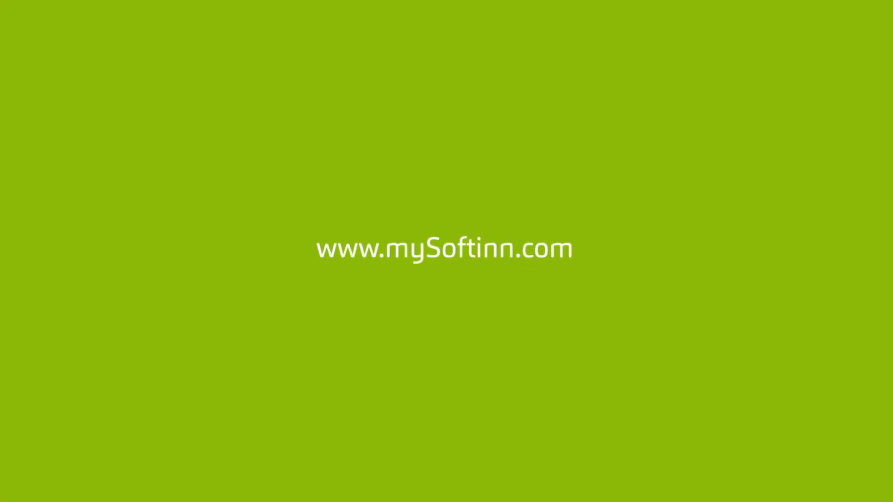